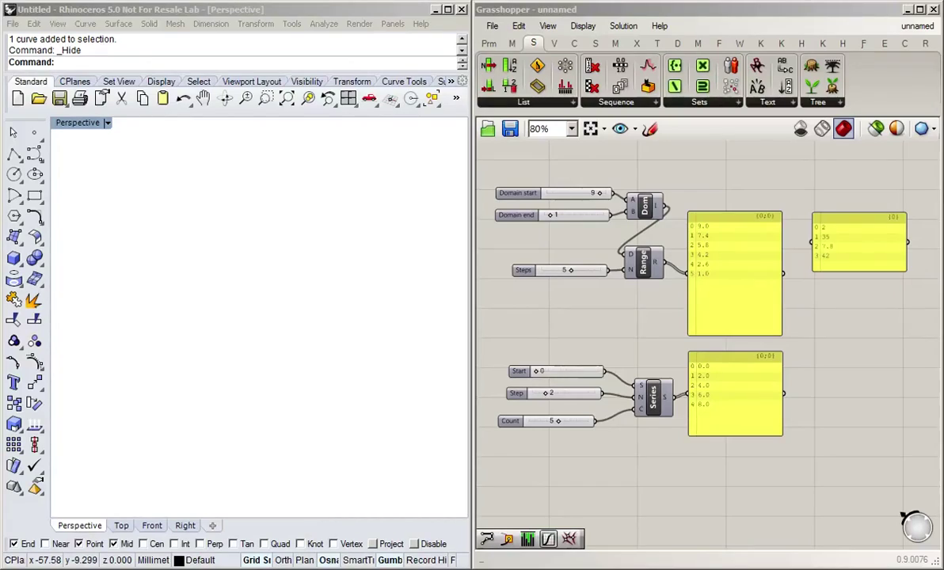
# Step: Focus the Grasshopper canvas and bring the Series output panel into view
pyautogui.click(887, 403)
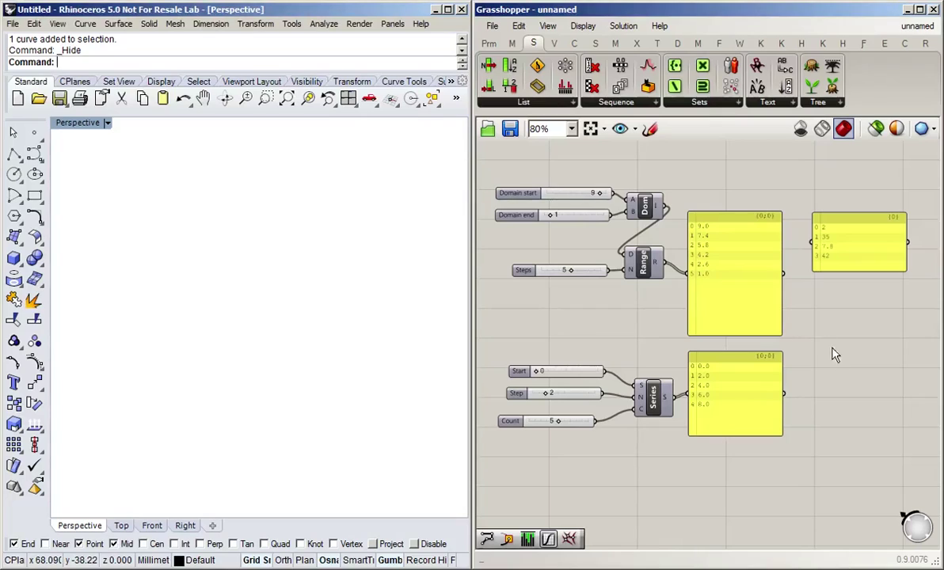
pyautogui.click(822, 381)
pyautogui.scroll(2, 822, 382)
pyautogui.moveTo(822, 385); pyautogui.dragTo(790, 281, button='right')
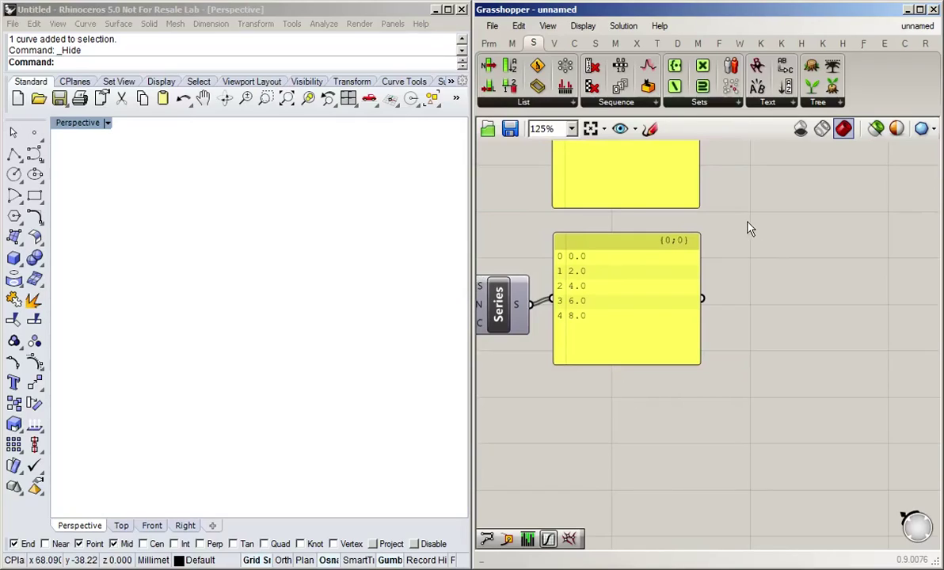
pyautogui.moveTo(747, 227); pyautogui.dragTo(737, 251, button='right')
# Step: Place a Duplicate Data component and wire the Series values into its D input
pyautogui.click(651, 104)
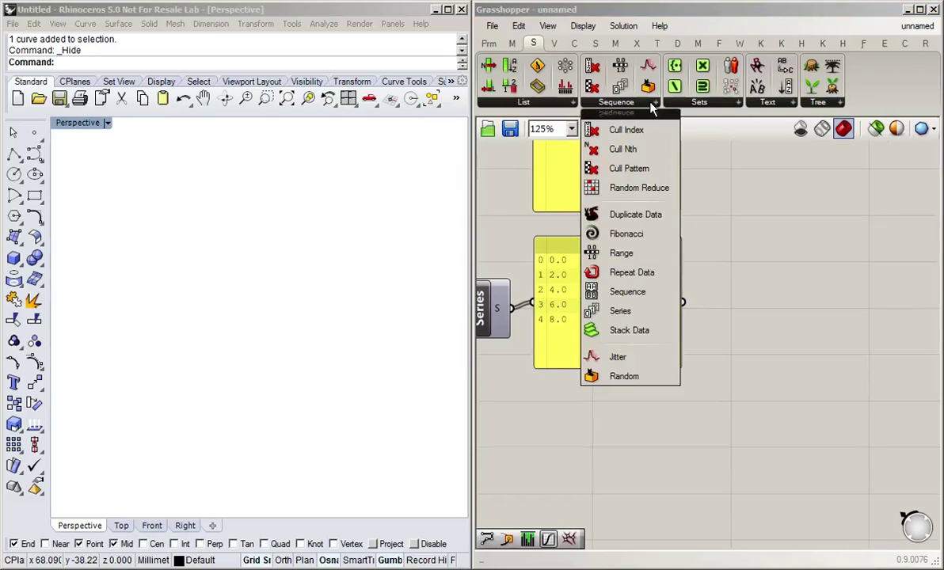
pyautogui.click(651, 214)
pyautogui.click(816, 307)
pyautogui.moveTo(805, 384); pyautogui.dragTo(826, 404, button='right')
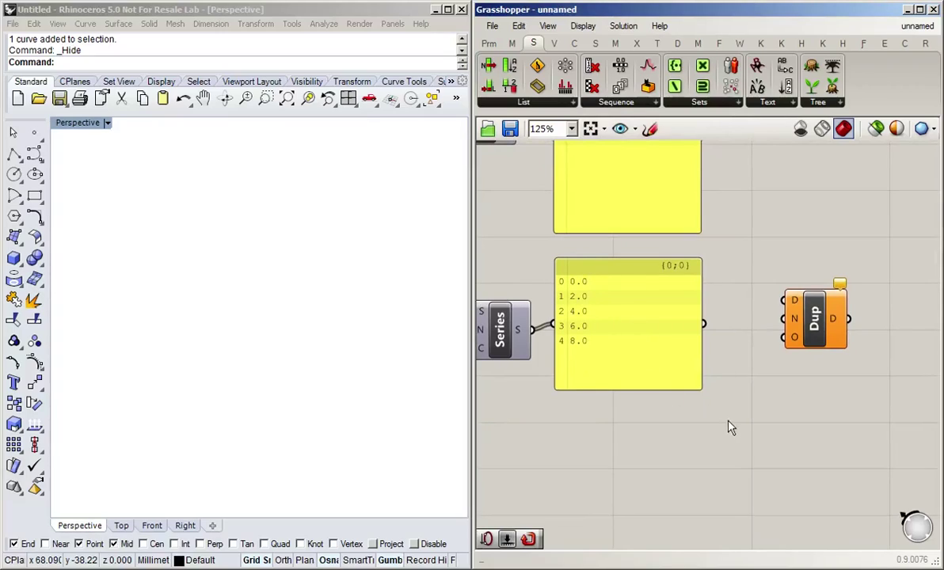
pyautogui.moveTo(749, 424); pyautogui.dragTo(733, 413, button='right')
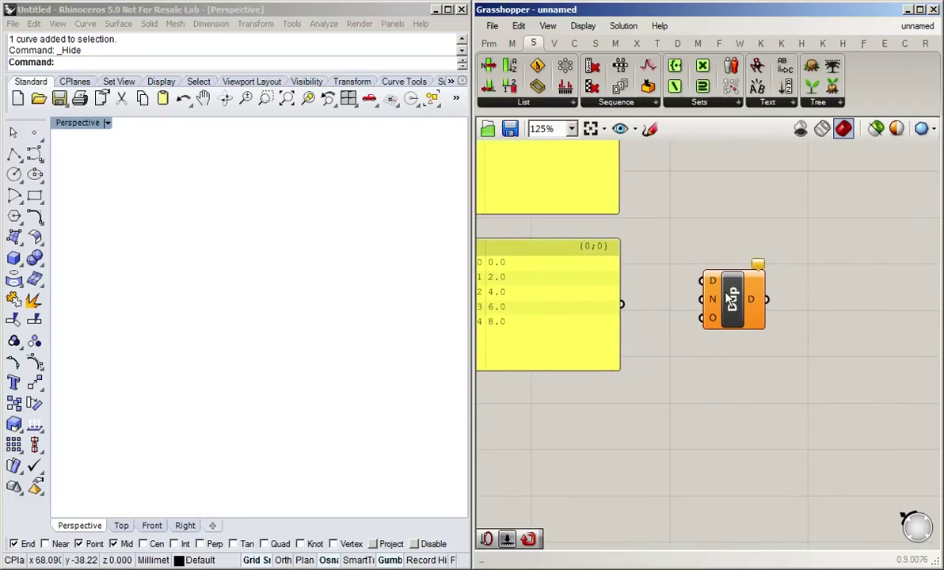
pyautogui.scroll(2, 739, 309)
pyautogui.click(739, 309)
pyautogui.scroll(1, 739, 309)
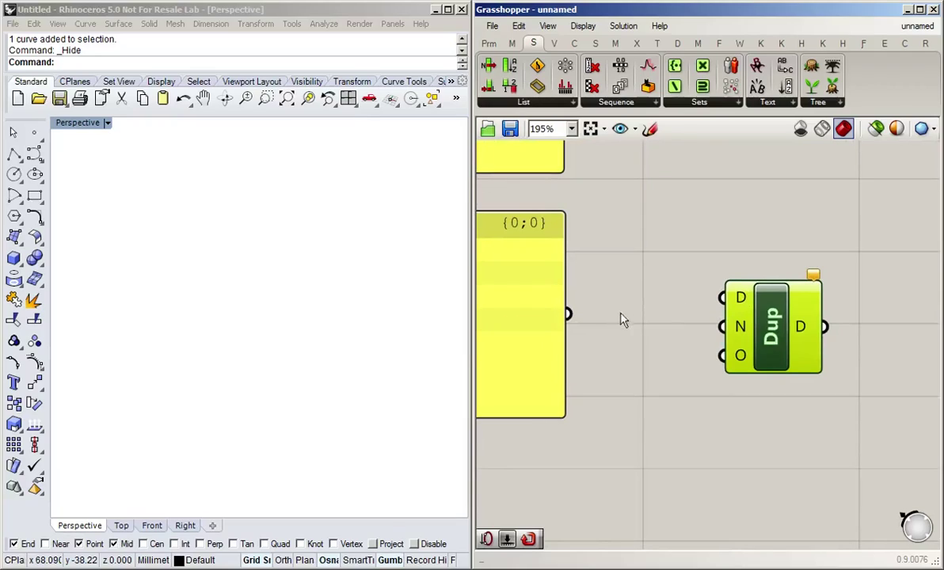
pyautogui.moveTo(567, 313); pyautogui.dragTo(717, 303)
pyautogui.moveTo(748, 334); pyautogui.dragTo(772, 360)
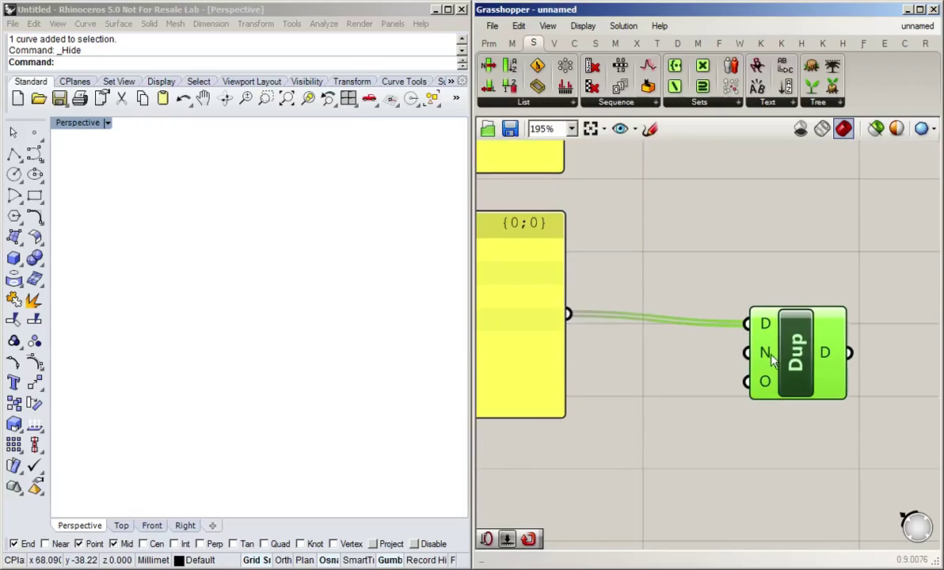
pyautogui.moveTo(764, 358)
pyautogui.scroll(-4, 765, 357)
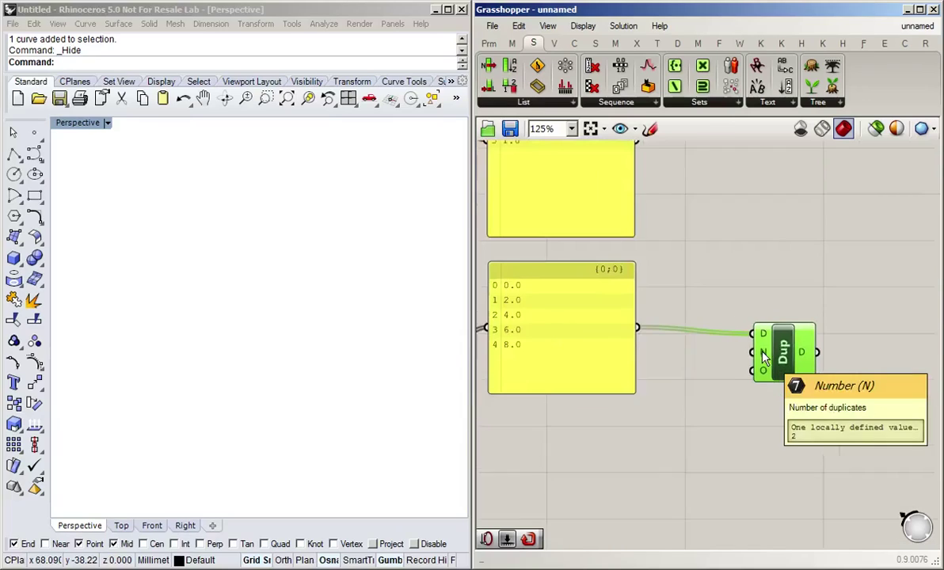
pyautogui.moveTo(763, 440); pyautogui.dragTo(725, 393, button='right')
# Step: Add a panel showing Dup's output, the five values listed twice
pyautogui.doubleClick(809, 389)
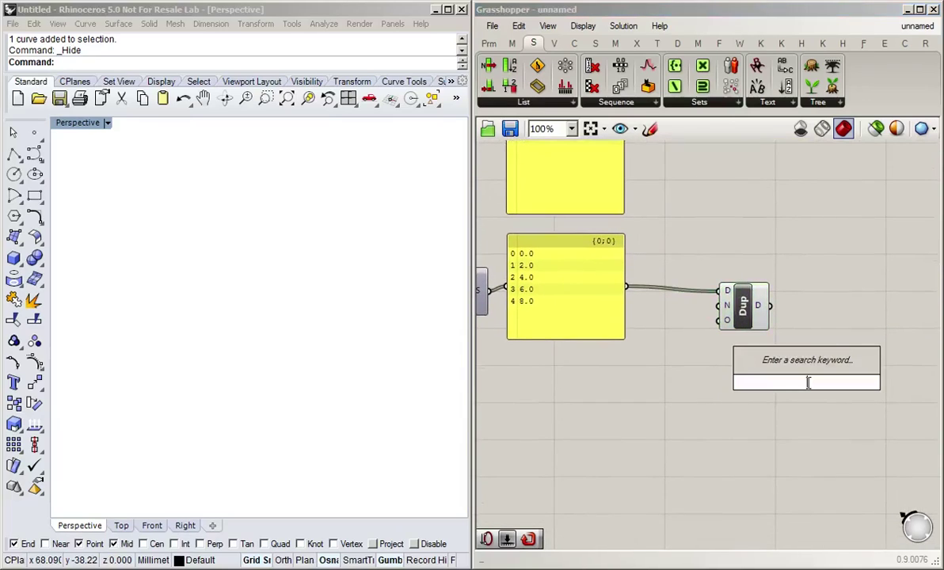
pyautogui.write('pan')
pyautogui.press('Return')
pyautogui.moveTo(807, 392); pyautogui.dragTo(843, 315)
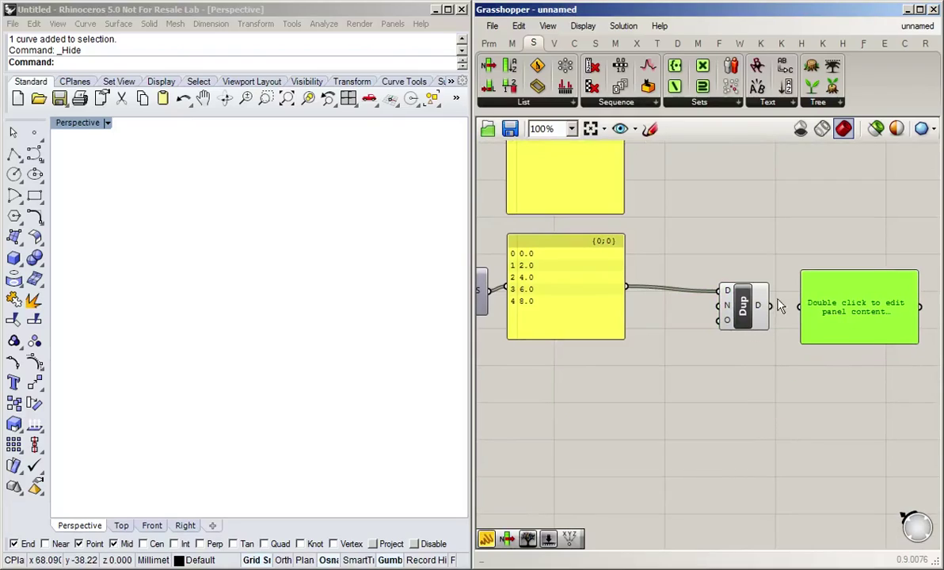
pyautogui.moveTo(770, 306)
pyautogui.mouseDown()
pyautogui.moveTo(849, 338)
pyautogui.moveTo(852, 485)
pyautogui.mouseUp()
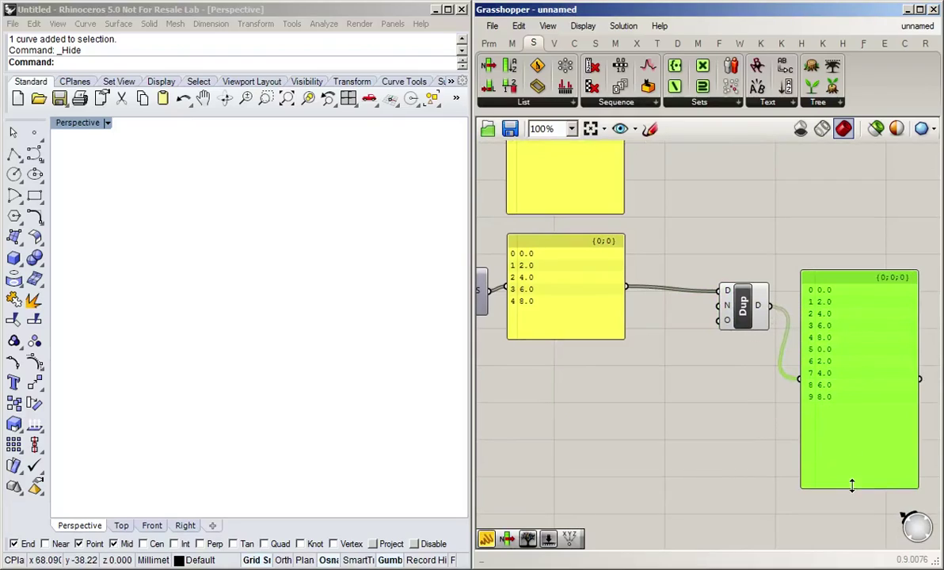
pyautogui.moveTo(875, 434); pyautogui.dragTo(880, 364)
pyautogui.click(794, 253)
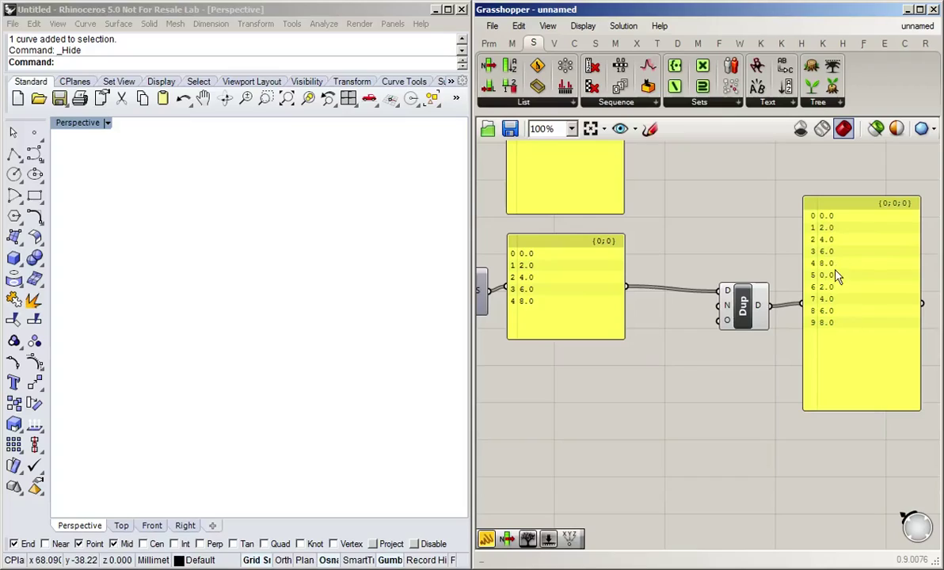
pyautogui.moveTo(759, 325); pyautogui.dragTo(737, 319)
pyautogui.click(732, 358)
# Step: Set Dup's duplicate count N with a number slider of 3
pyautogui.doubleClick(699, 379)
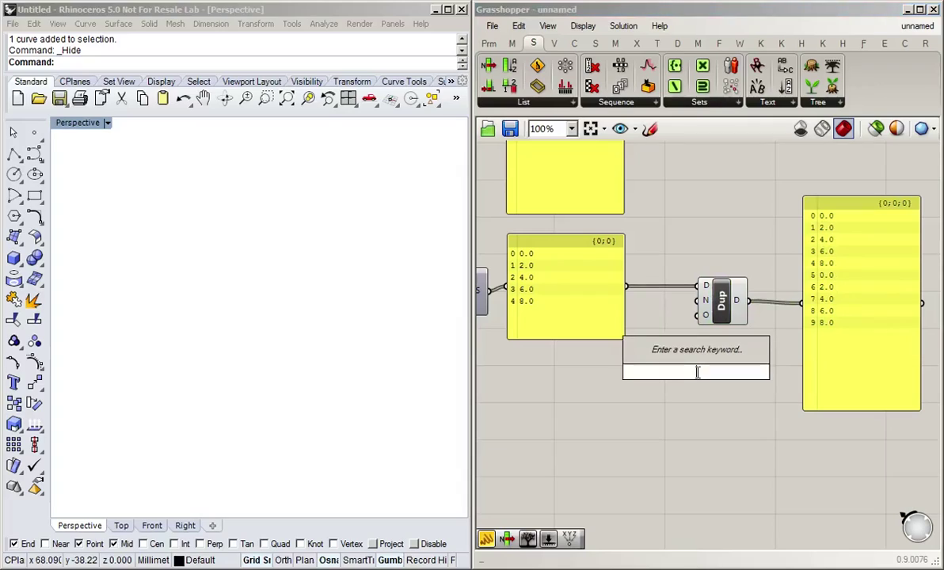
pyautogui.write('3')
pyautogui.press('Return')
pyautogui.moveTo(758, 372); pyautogui.dragTo(698, 301)
pyautogui.moveTo(654, 378); pyautogui.dragTo(596, 372)
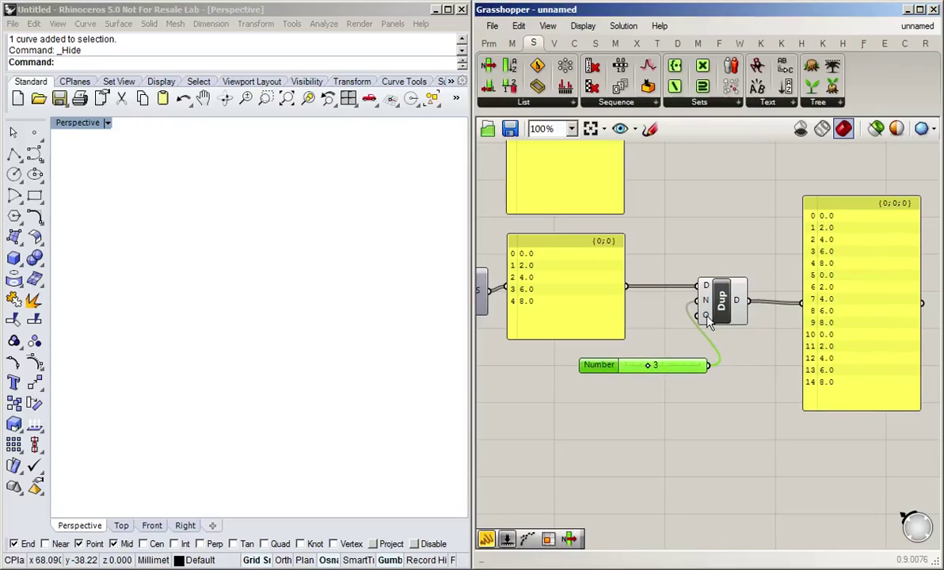
pyautogui.moveTo(708, 321)
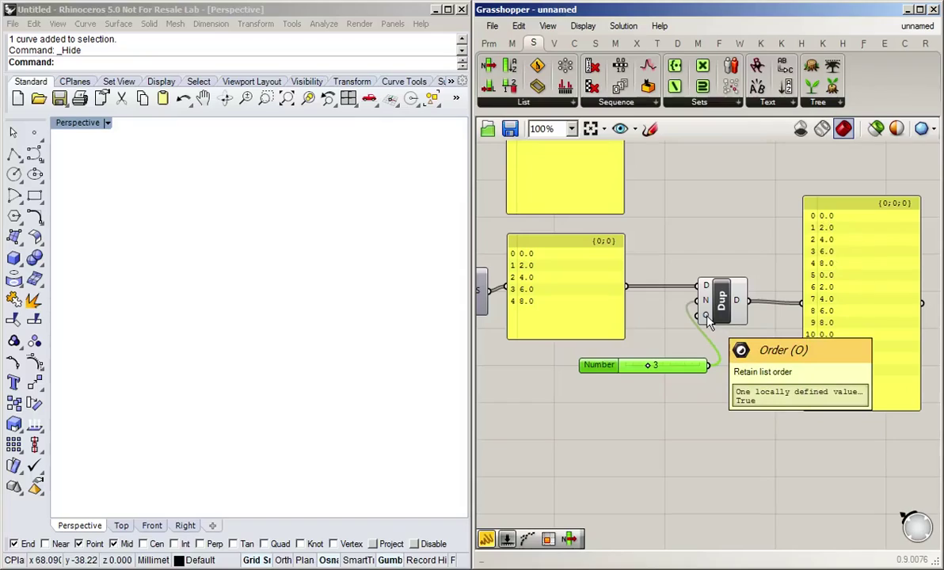
# Step: Add a Boolean Toggle to Dup's order input, try True, then leave it False
pyautogui.doubleClick(690, 212)
pyautogui.write('tog')
pyautogui.press('Return')
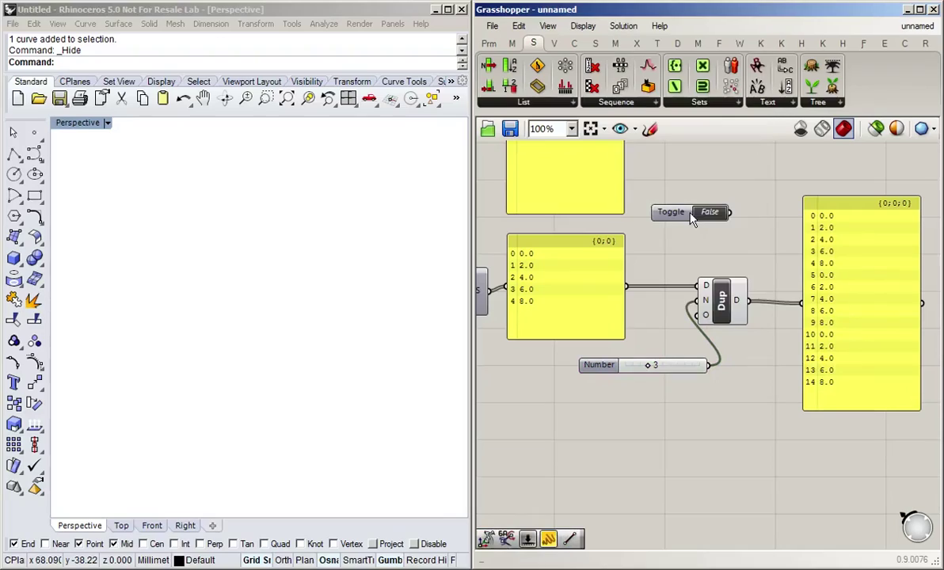
pyautogui.moveTo(664, 213); pyautogui.dragTo(705, 315)
pyautogui.click(775, 391)
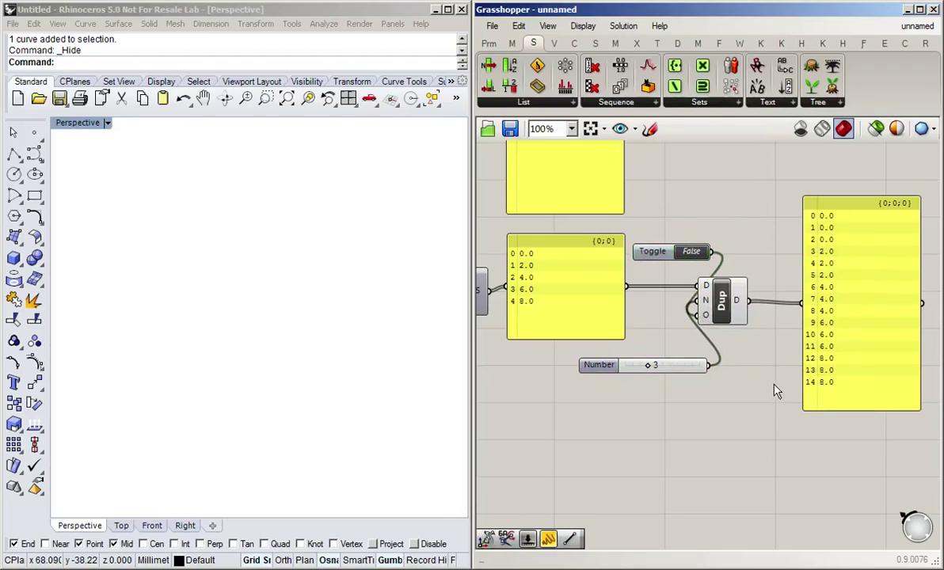
pyautogui.click(693, 252)
pyautogui.doubleClick(690, 252)
# Step: Delete the duplicate setup and add a Repeat Data component fed by the Series values
pyautogui.moveTo(827, 184); pyautogui.dragTo(685, 450)
pyautogui.press('Delete')
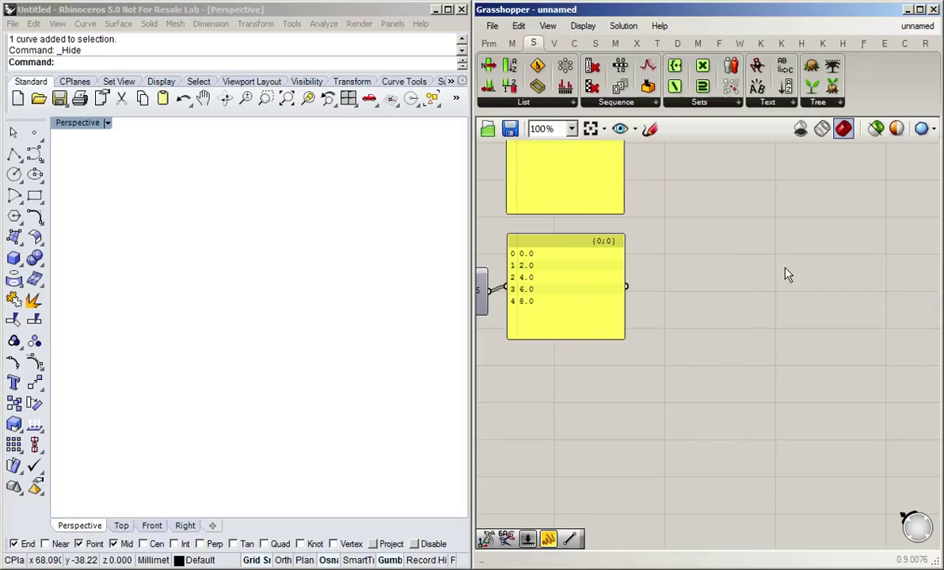
pyautogui.click(654, 104)
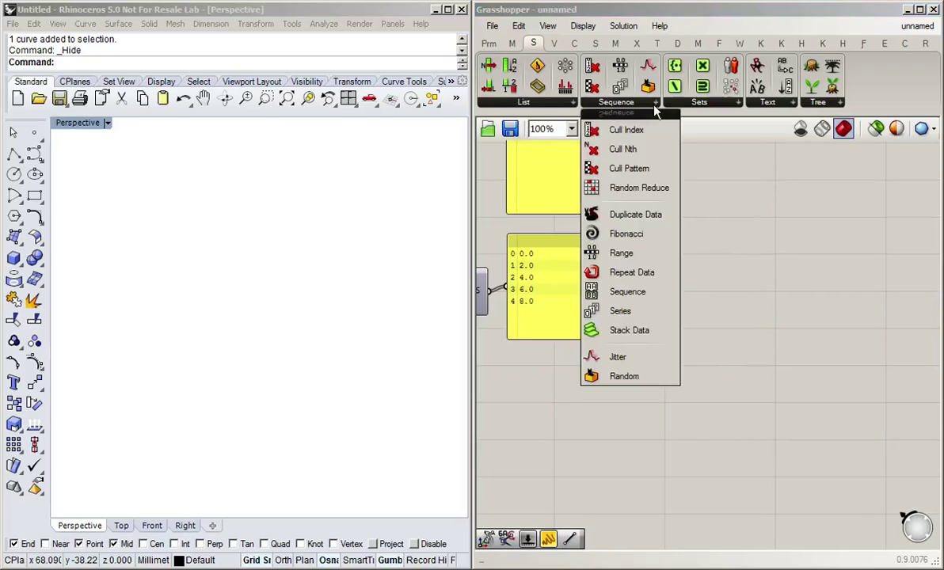
pyautogui.click(614, 272)
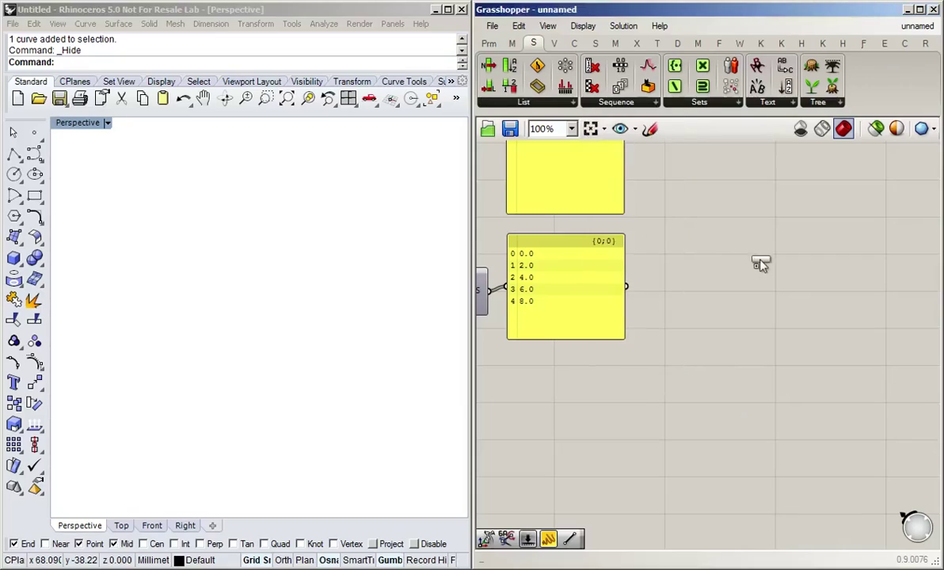
pyautogui.click(764, 212)
pyautogui.moveTo(764, 212); pyautogui.dragTo(712, 305)
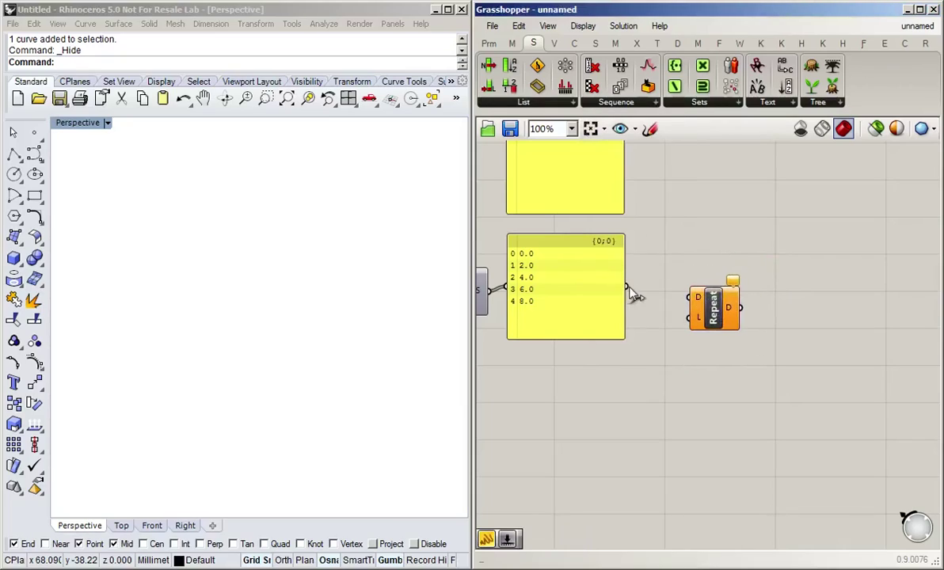
pyautogui.moveTo(627, 288); pyautogui.dragTo(693, 300)
pyautogui.scroll(1, 669, 400)
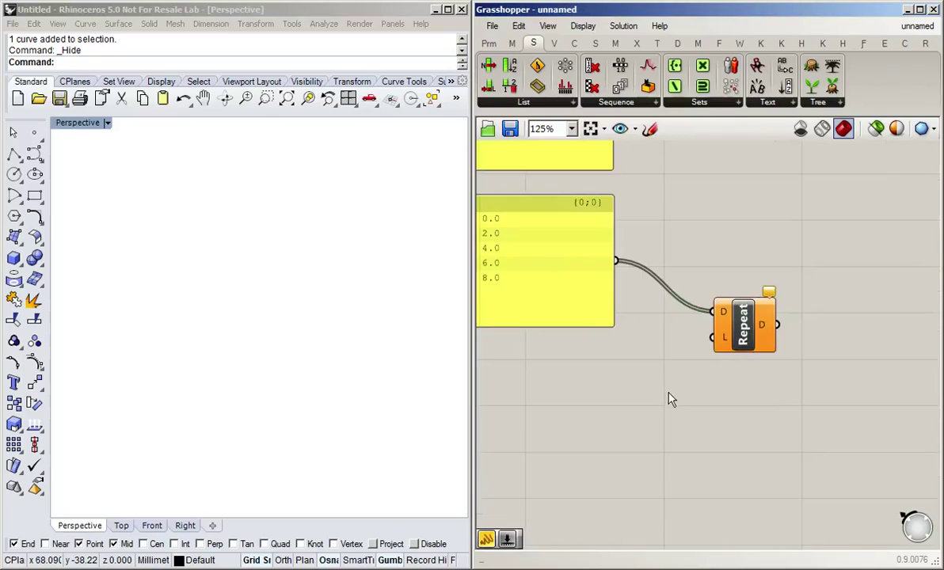
pyautogui.scroll(-1, 638, 386)
# Step: Drive Repeat's length input with a number slider set to 12
pyautogui.doubleClick(632, 384)
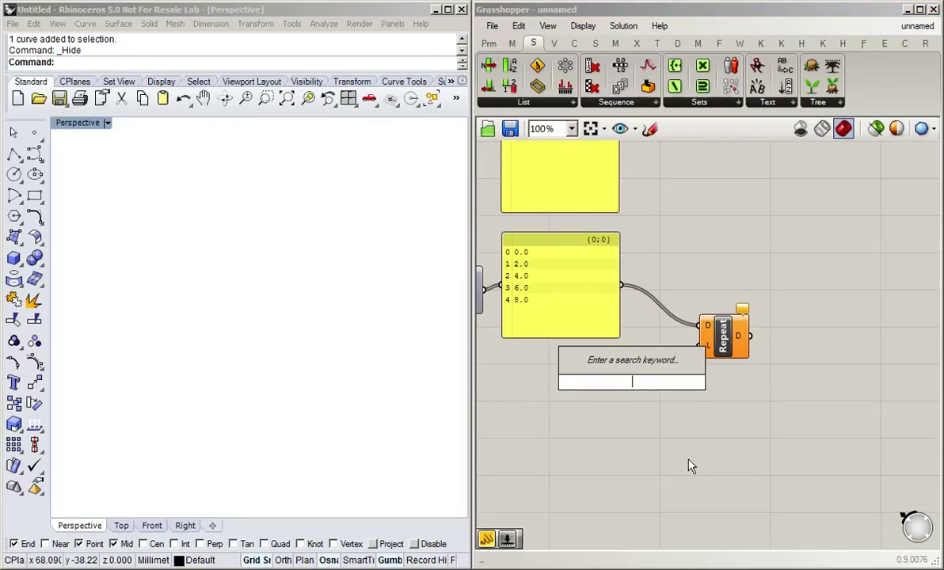
pyautogui.write('12')
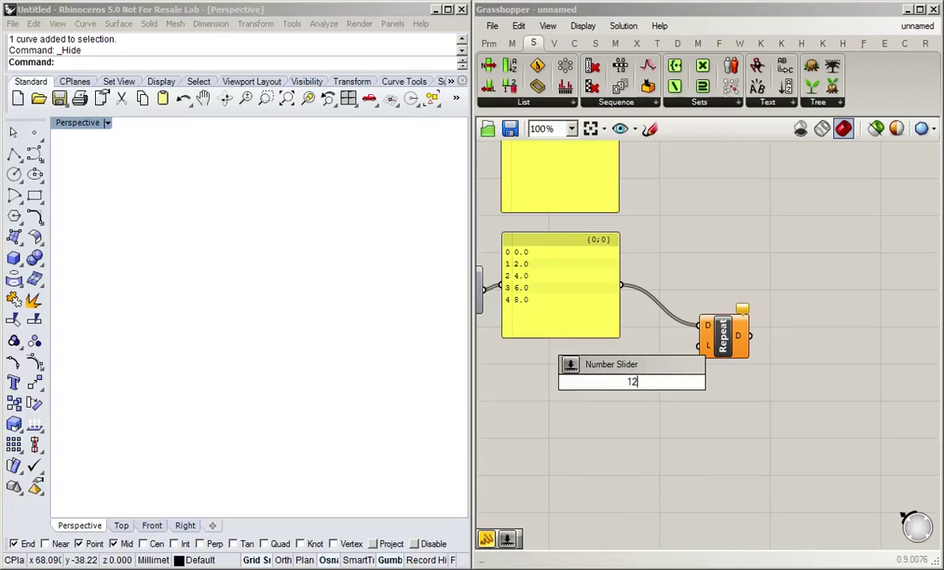
pyautogui.press('Return')
pyautogui.moveTo(583, 381); pyautogui.dragTo(541, 378)
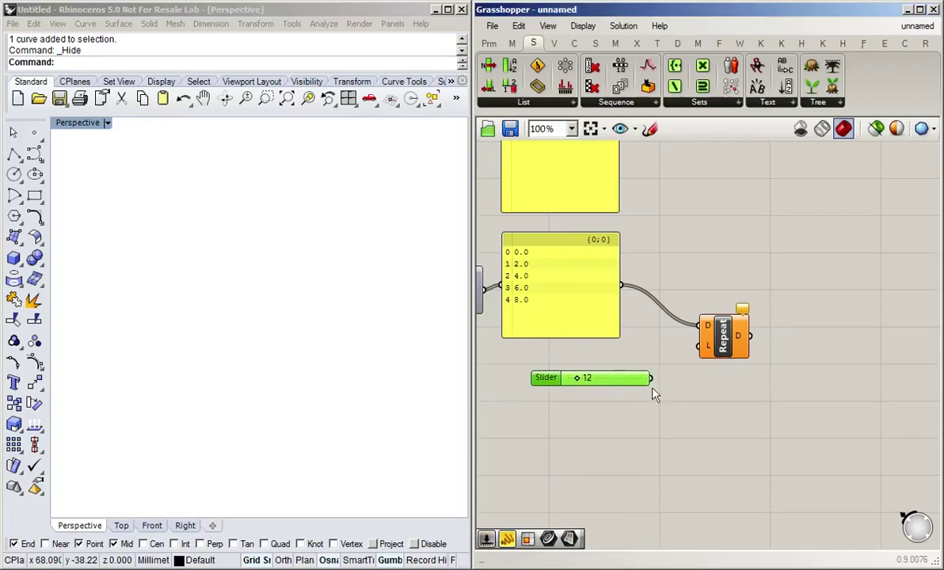
pyautogui.moveTo(651, 379); pyautogui.dragTo(702, 345)
# Step: Show Repeat's output in a new panel and set the length slider to 7
pyautogui.doubleClick(814, 359)
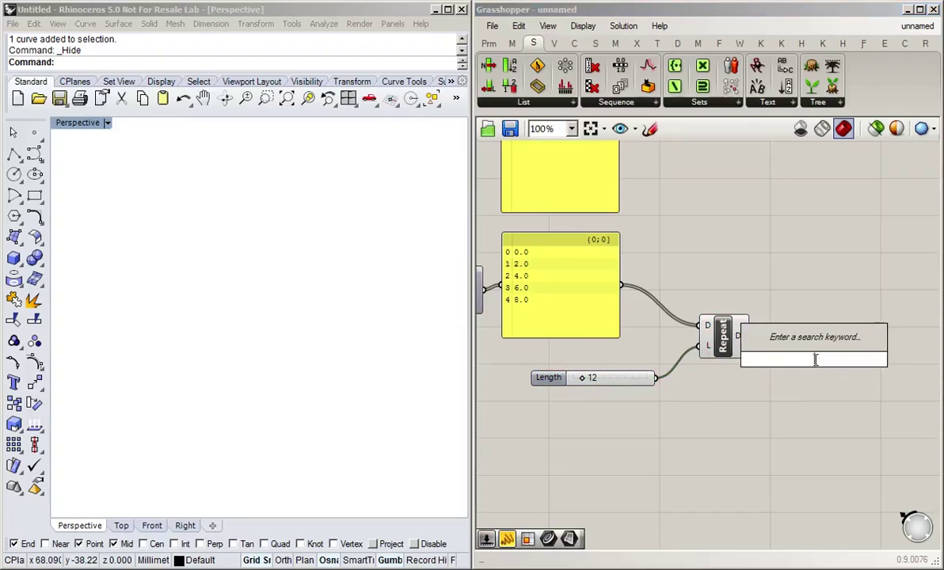
pyautogui.write('P')
pyautogui.press('Return')
pyautogui.moveTo(818, 368); pyautogui.dragTo(834, 343)
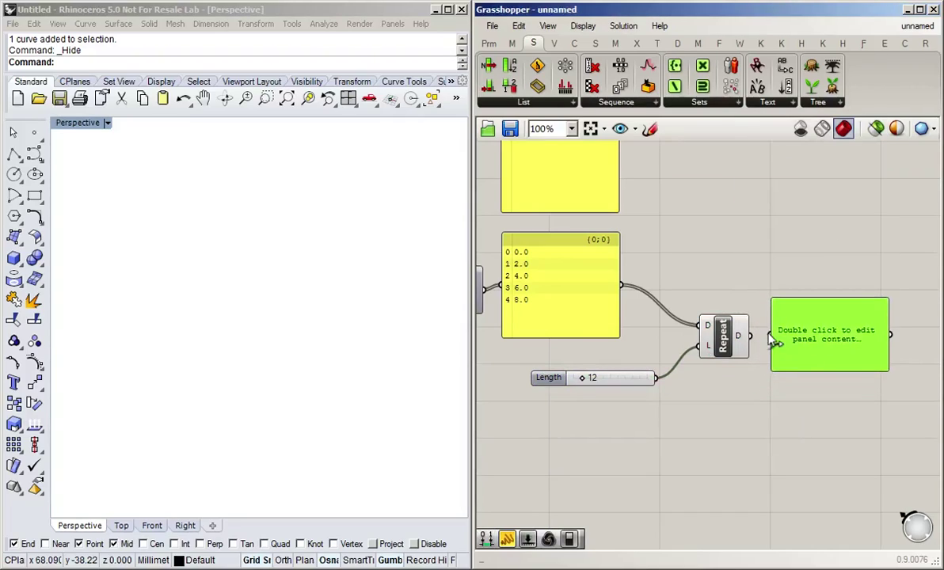
pyautogui.moveTo(750, 335); pyautogui.dragTo(837, 487)
pyautogui.click(743, 444)
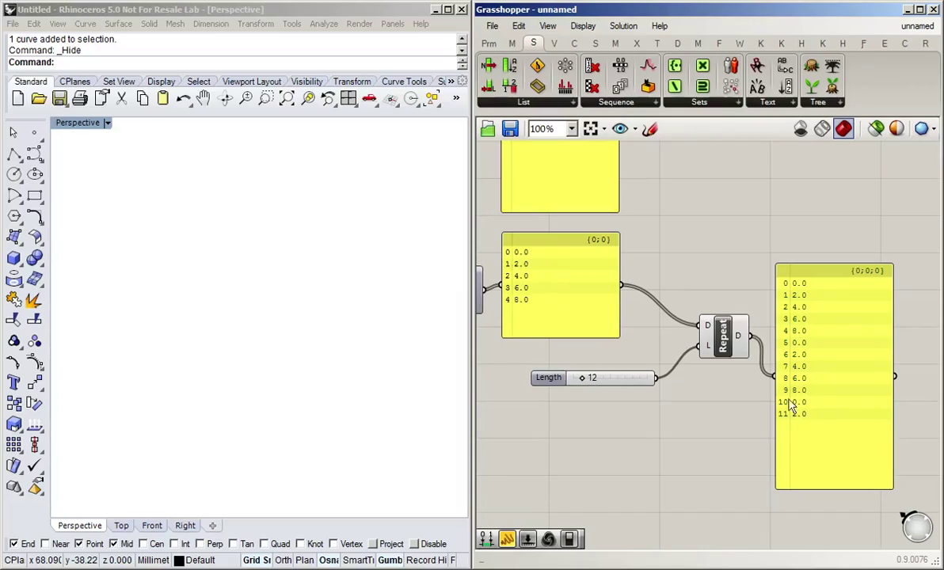
pyautogui.moveTo(582, 378); pyautogui.dragTo(579, 379)
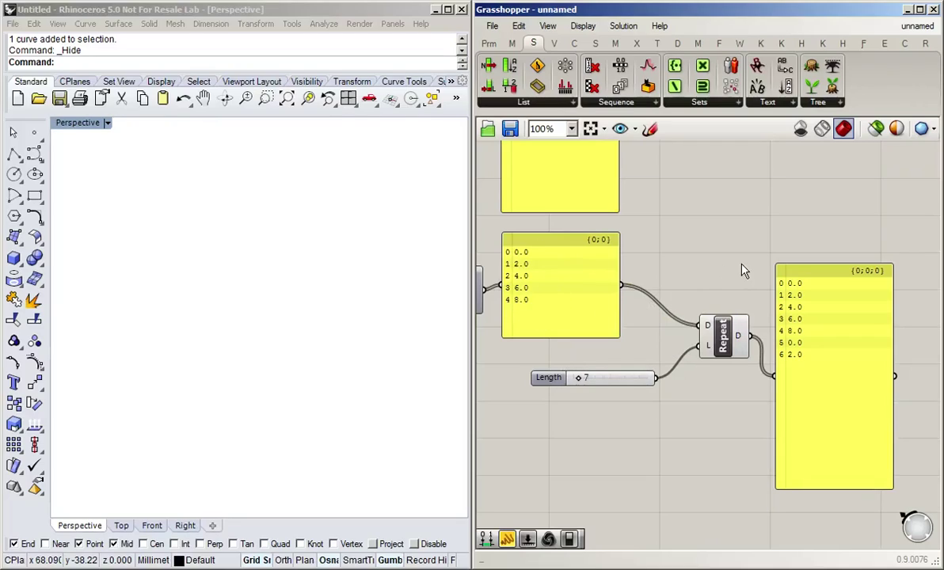
pyautogui.moveTo(823, 236); pyautogui.dragTo(646, 470)
# Step: Replace the Repeat setup with a Construct Point component taking the panel values as X
pyautogui.press('Delete')
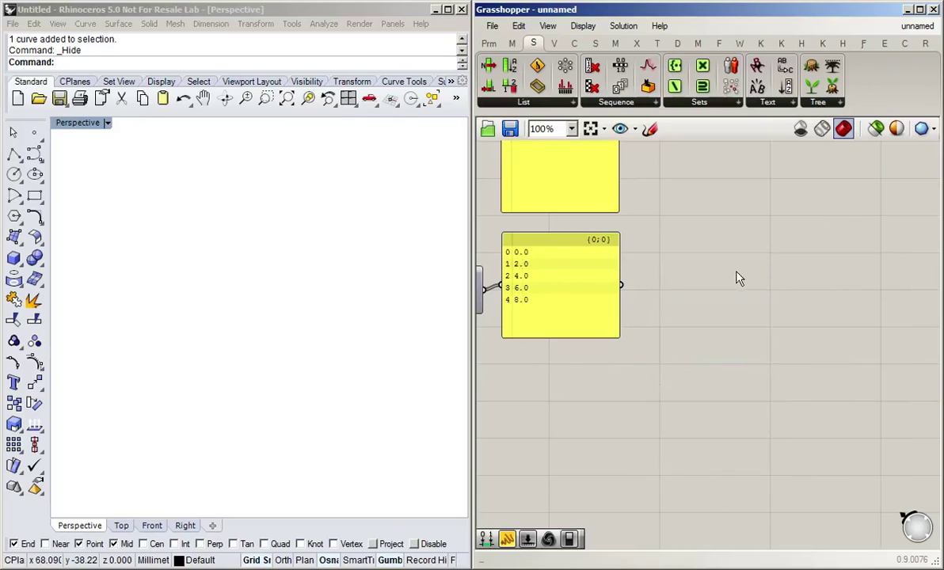
pyautogui.doubleClick(733, 295)
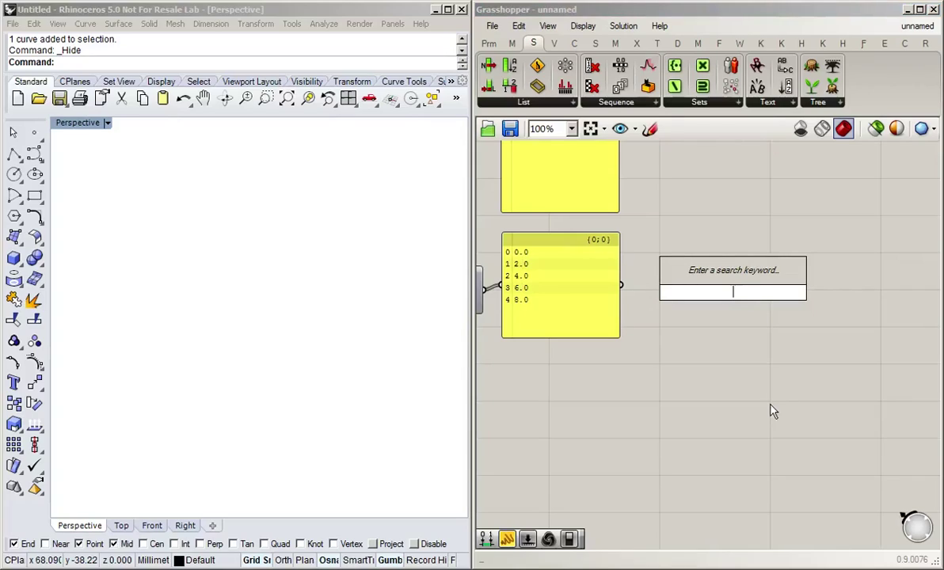
pyautogui.write('point')
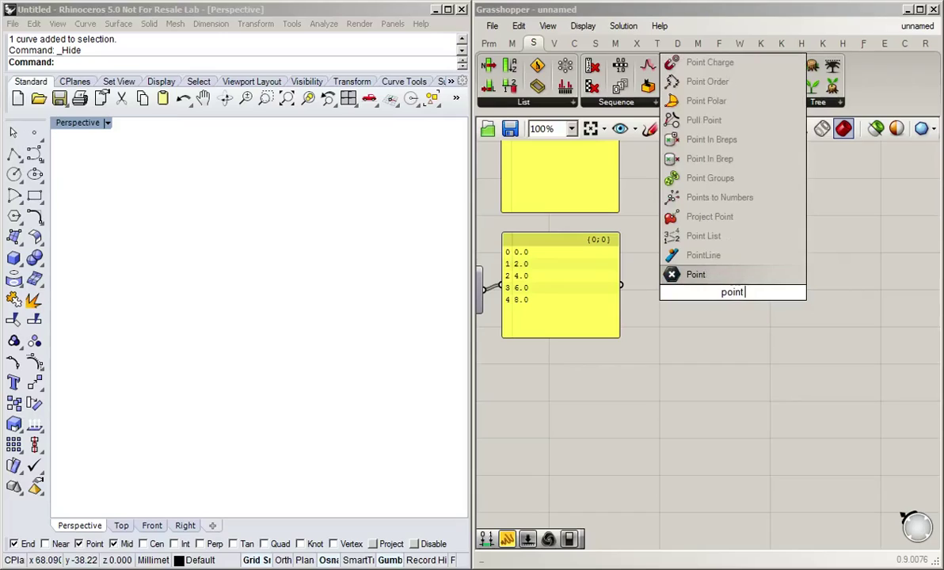
pyautogui.write(' xyz')
pyautogui.press('Return')
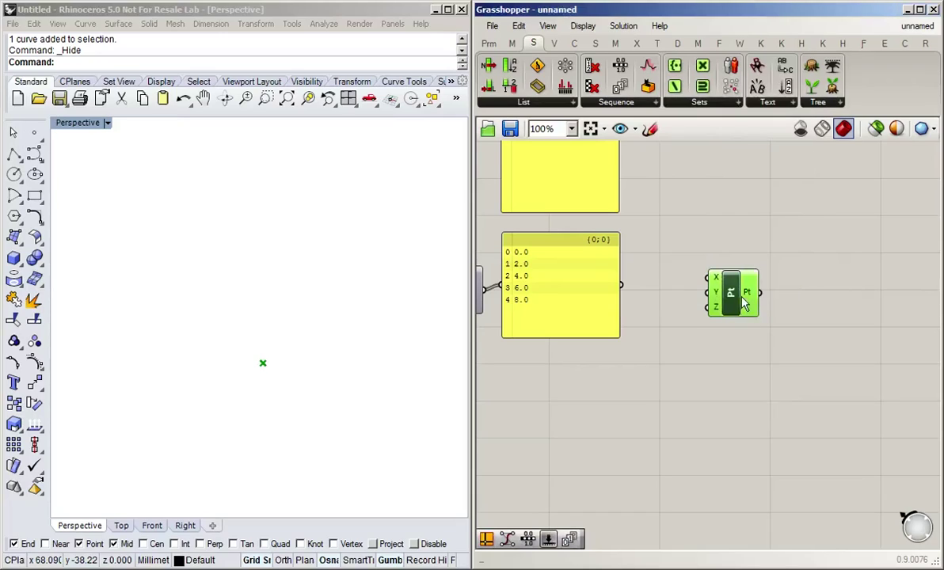
pyautogui.moveTo(744, 303); pyautogui.dragTo(722, 315)
pyautogui.click(663, 272)
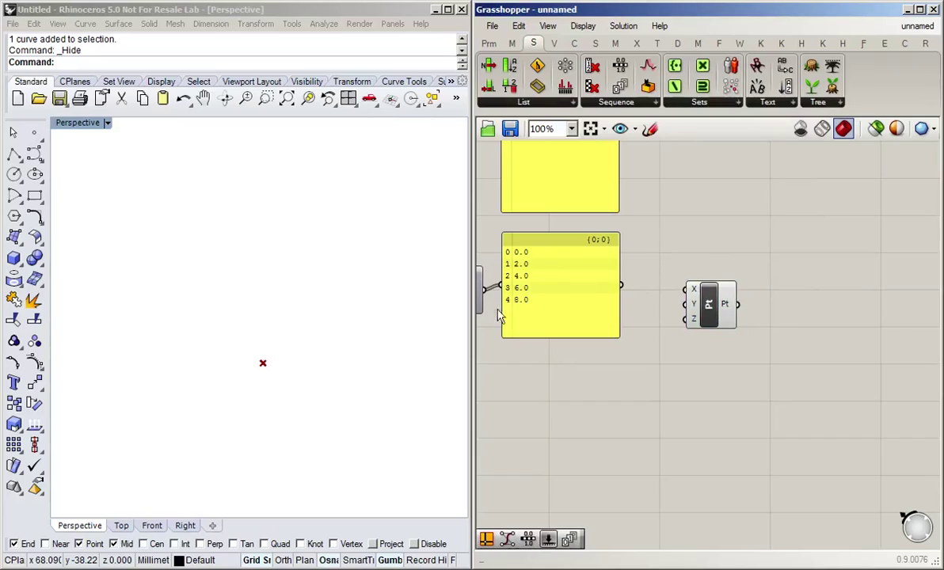
pyautogui.moveTo(621, 285); pyautogui.dragTo(686, 289)
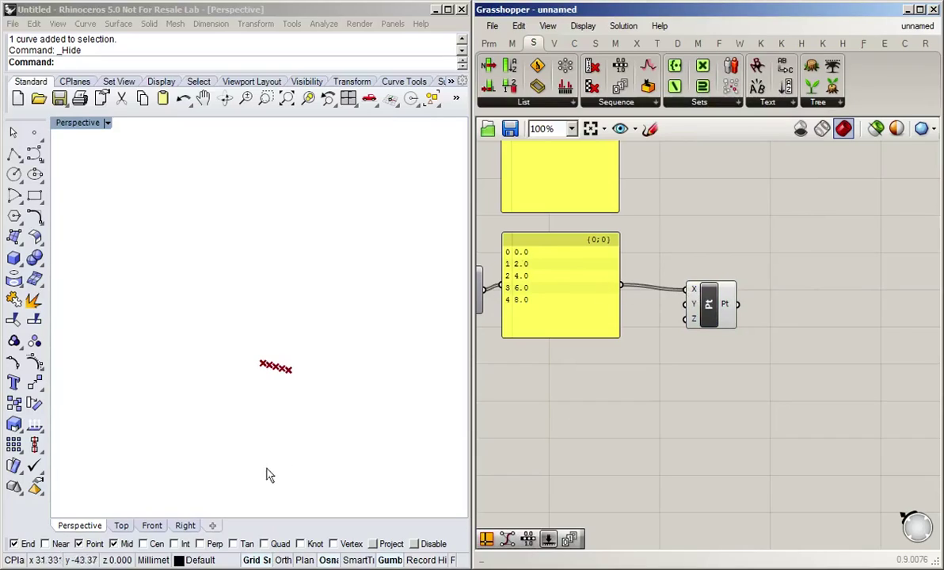
pyautogui.moveTo(267, 474); pyautogui.dragTo(308, 369, button='right')
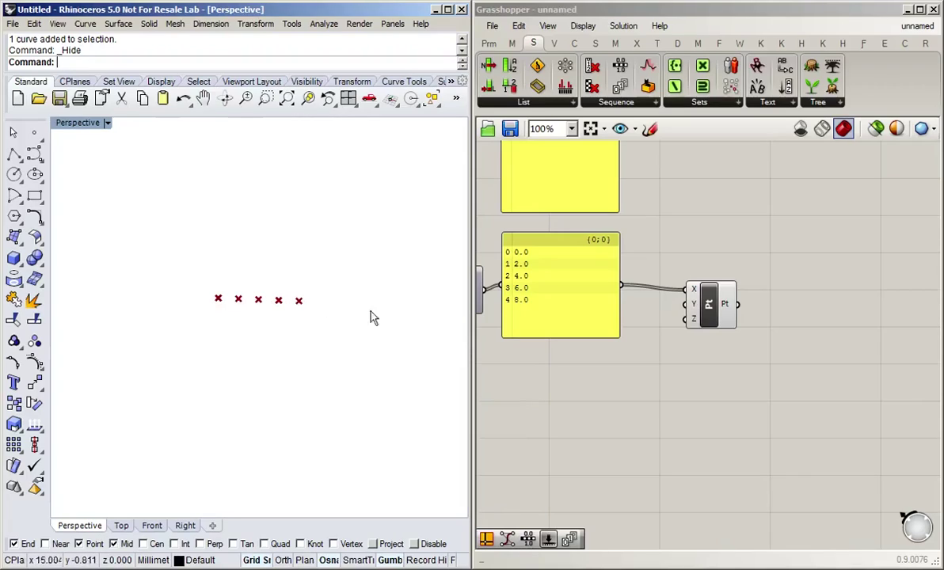
# Step: Copy the point component and give the copy a Y coordinate slider of 5
pyautogui.moveTo(705, 309); pyautogui.dragTo(705, 382)
pyautogui.click(612, 386)
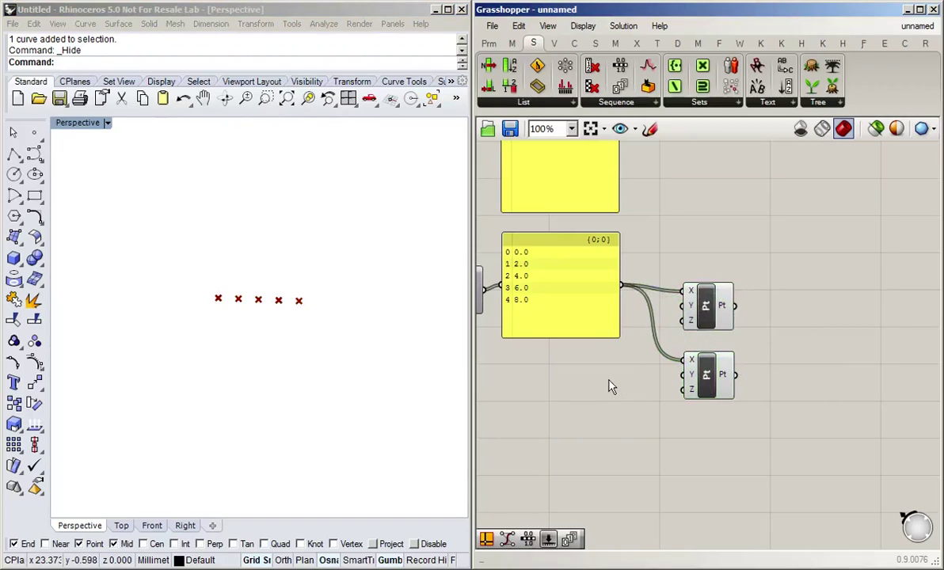
pyautogui.doubleClick(611, 387)
pyautogui.write('5')
pyautogui.press('Return')
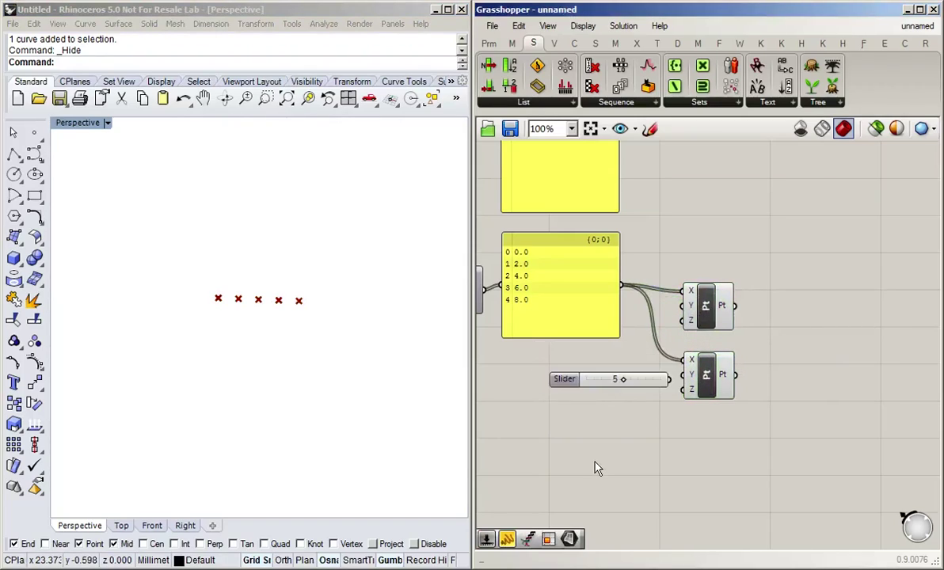
pyautogui.moveTo(670, 380)
pyautogui.mouseDown()
pyautogui.moveTo(678, 363)
pyautogui.moveTo(682, 375)
pyautogui.mouseUp()
pyautogui.moveTo(548, 383); pyautogui.dragTo(546, 387)
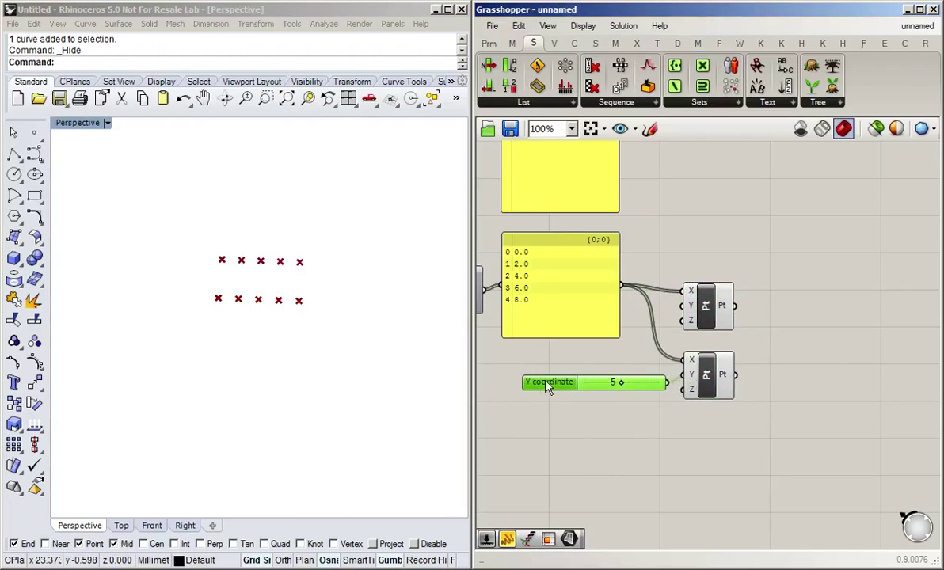
pyautogui.click(535, 423)
pyautogui.scroll(3, 265, 297)
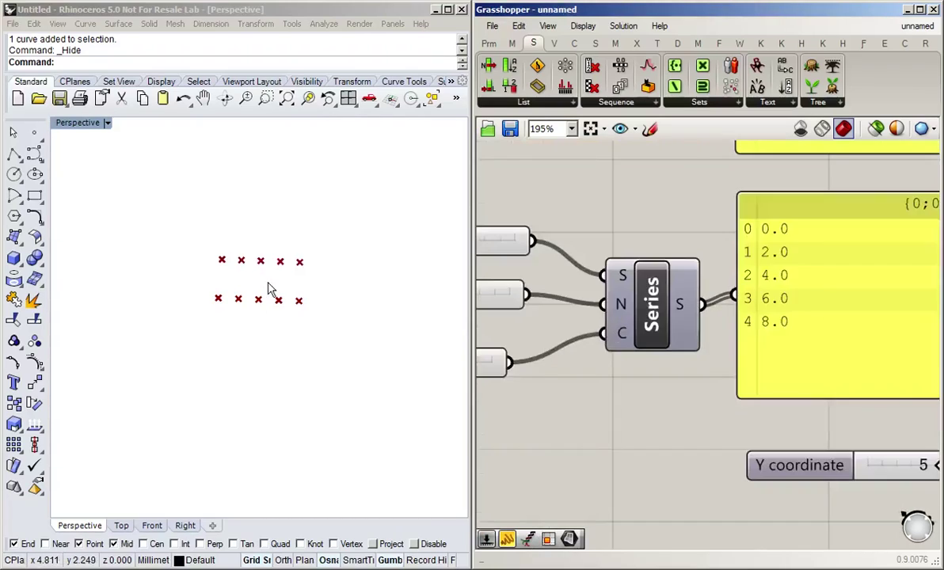
pyautogui.scroll(-3, 269, 286)
pyautogui.click(248, 281)
pyautogui.scroll(3, 292, 286)
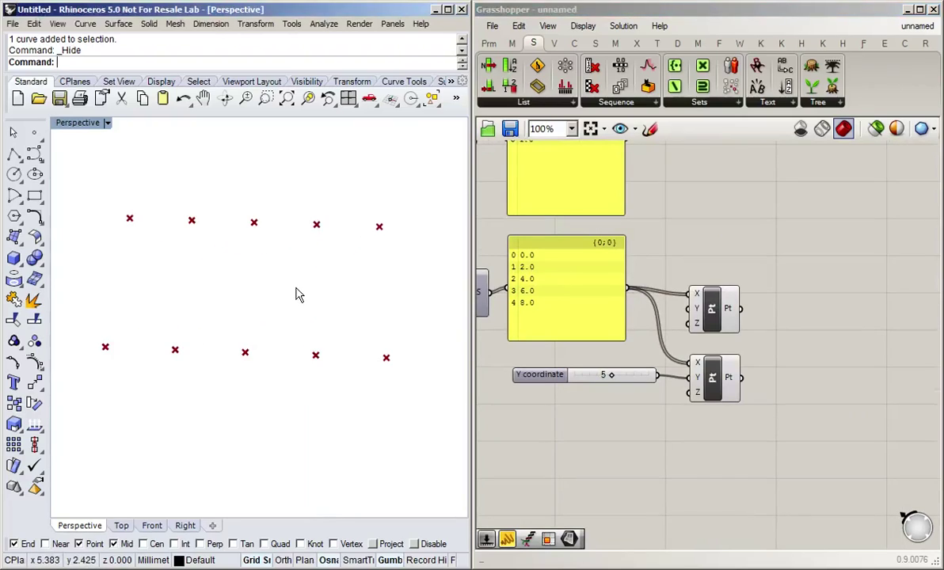
pyautogui.moveTo(299, 320); pyautogui.dragTo(310, 341, button='right')
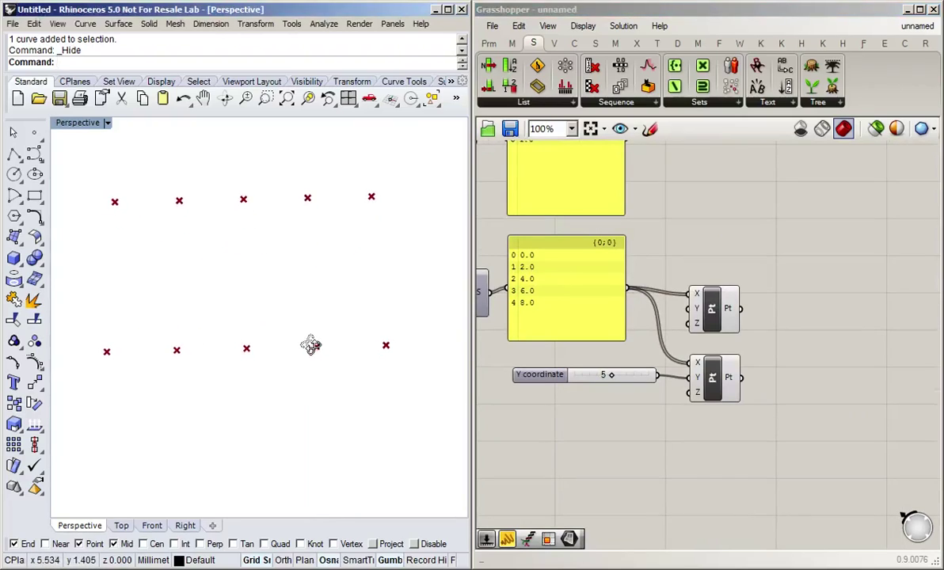
pyautogui.click(677, 425)
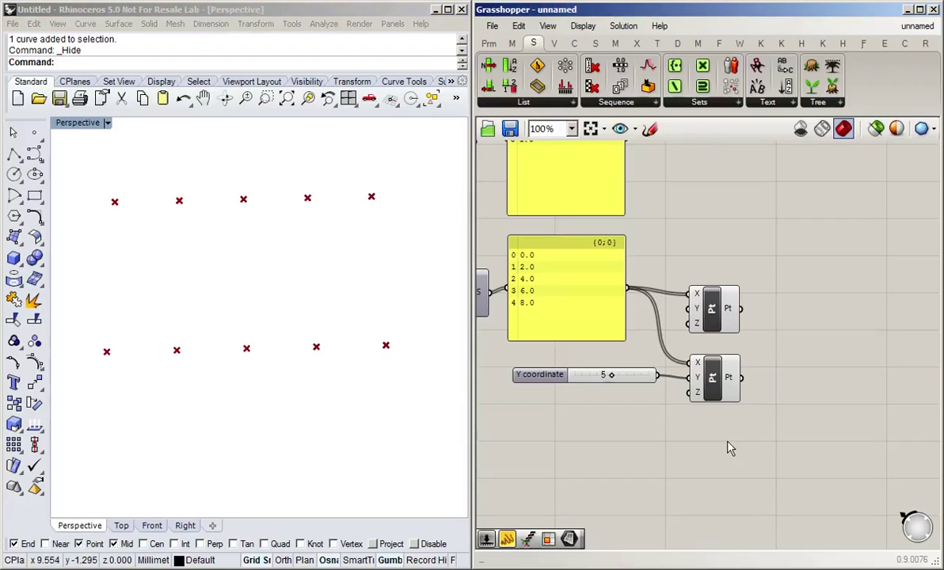
# Step: Add a PolyLine component with both point rows wired into its V input
pyautogui.doubleClick(819, 348)
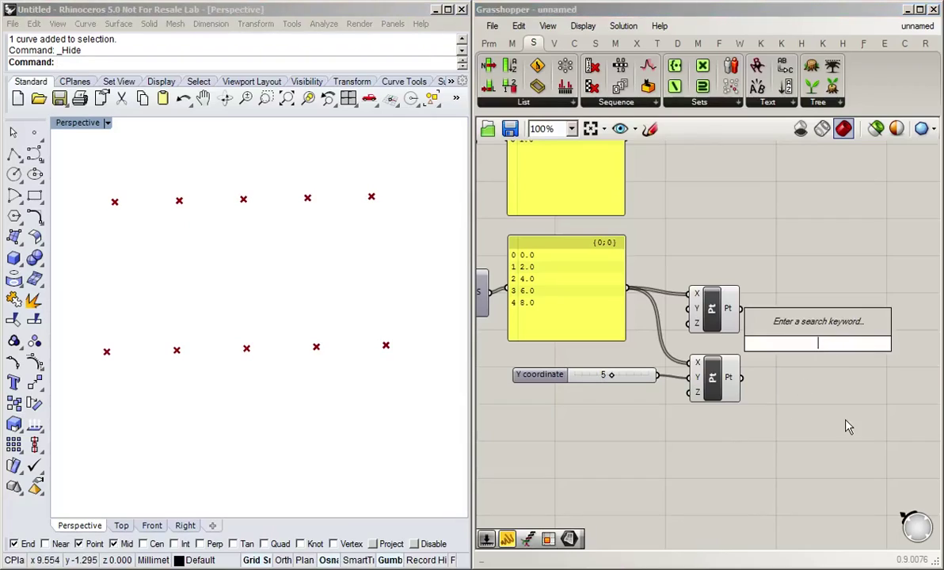
pyautogui.write('pol')
pyautogui.press('Up')
pyautogui.press('Up')
pyautogui.press('Up')
pyautogui.press('Up')
pyautogui.press('Up')
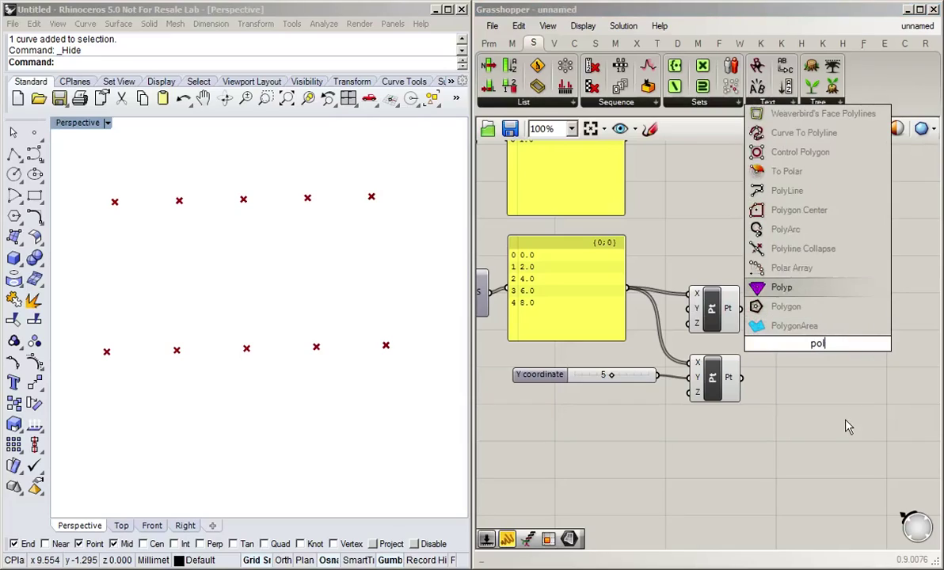
pyautogui.press('Up')
pyautogui.press('Up')
pyautogui.press('Return')
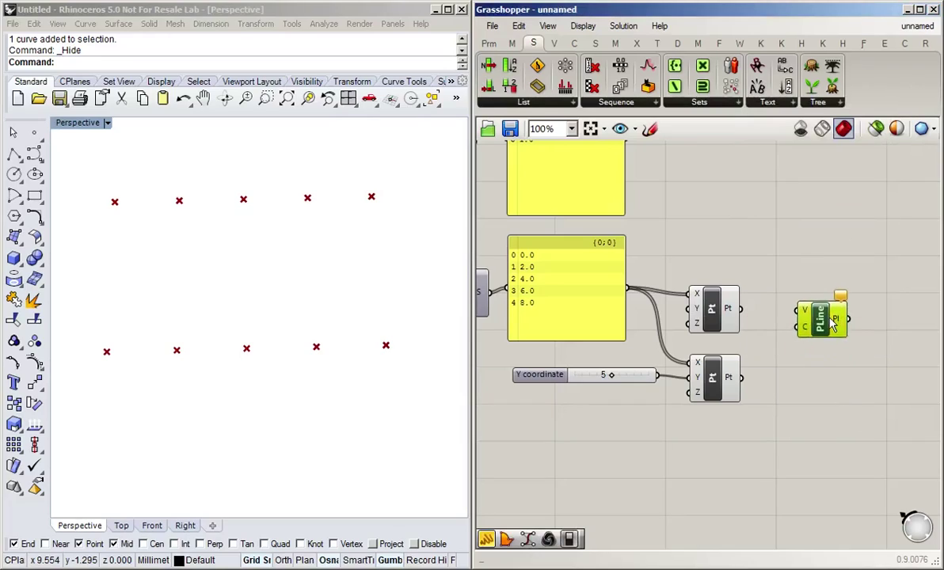
pyautogui.moveTo(741, 308); pyautogui.dragTo(831, 324)
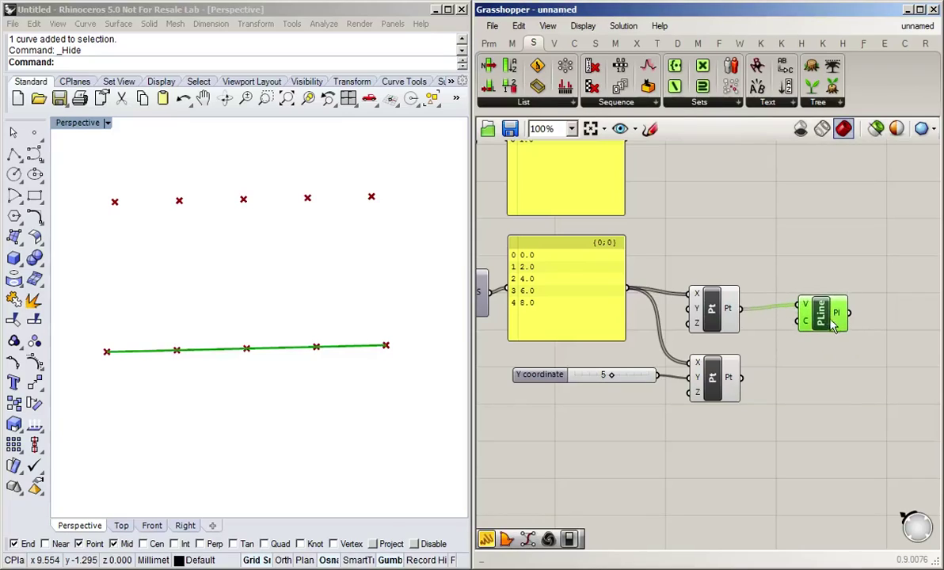
pyautogui.click(847, 362)
pyautogui.moveTo(822, 320); pyautogui.dragTo(835, 342)
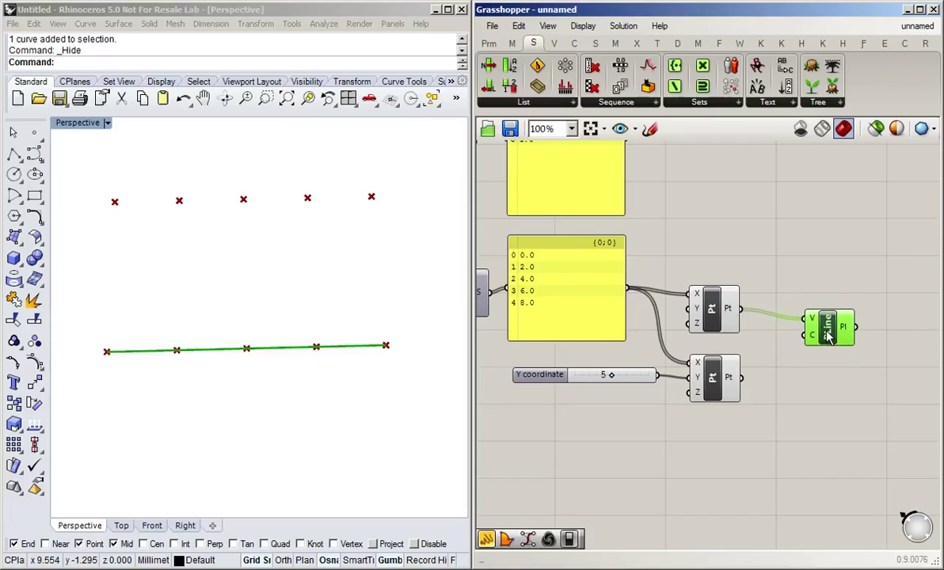
pyautogui.moveTo(827, 337); pyautogui.dragTo(827, 365)
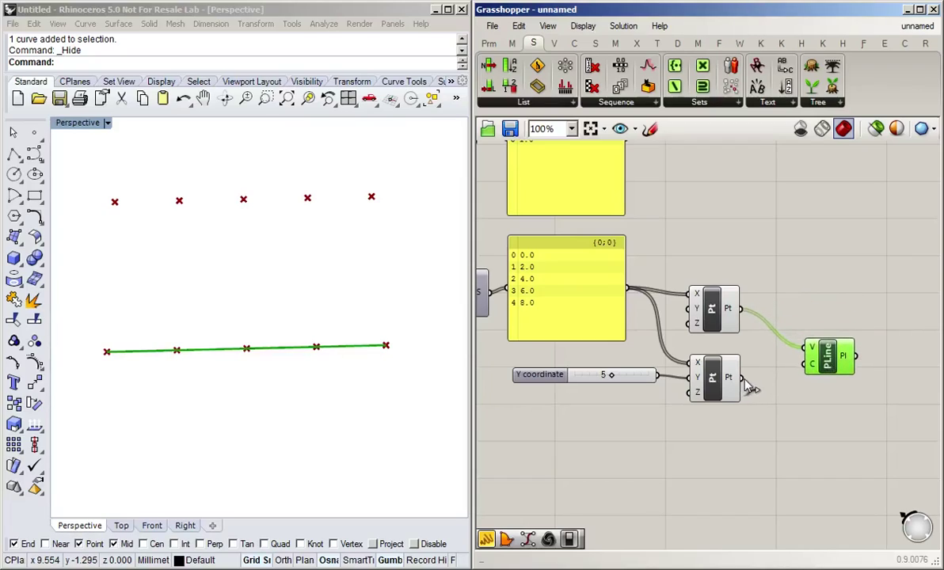
pyautogui.moveTo(742, 378); pyautogui.dragTo(804, 346)
pyautogui.click(802, 415)
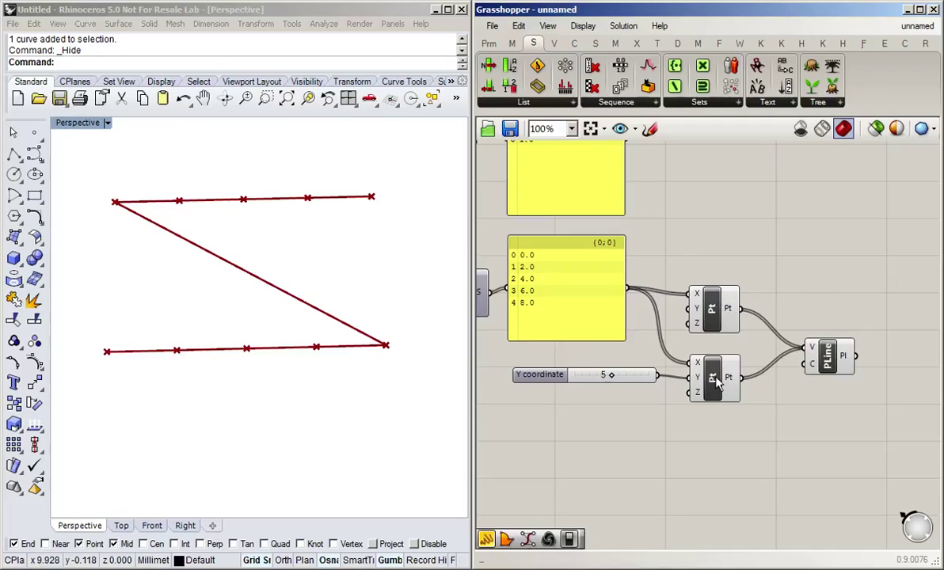
# Step: Add a Merge component combining the upper and lower point rows to feed the polyline vertices
pyautogui.moveTo(811, 355)
pyautogui.doubleClick(789, 249)
pyautogui.write('merg')
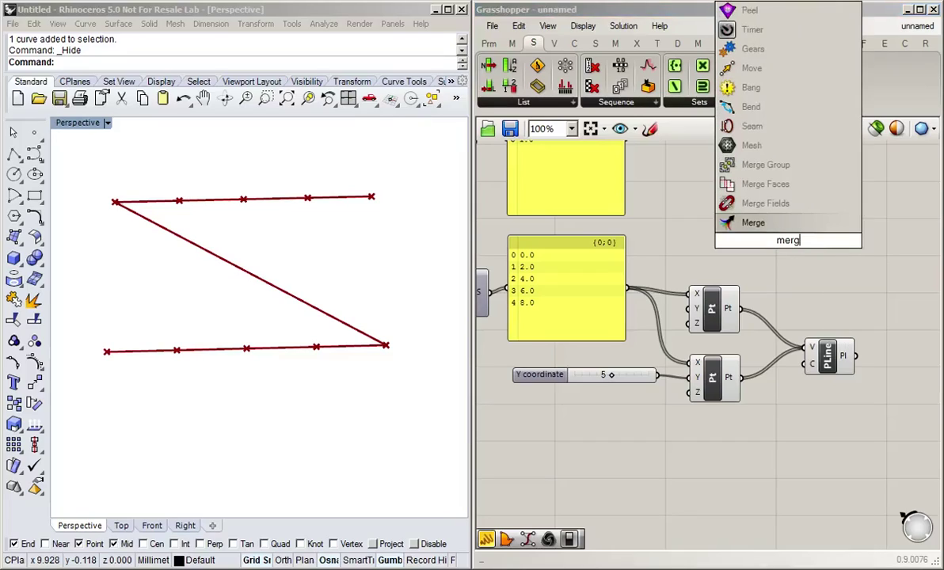
pyautogui.press('Return')
pyautogui.moveTo(776, 299); pyautogui.dragTo(827, 285)
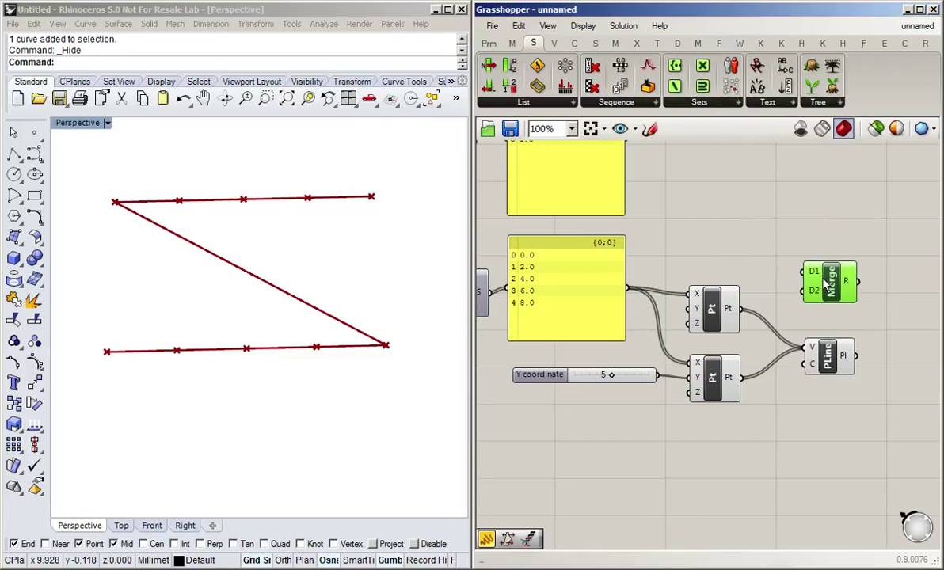
pyautogui.moveTo(740, 308); pyautogui.dragTo(809, 278)
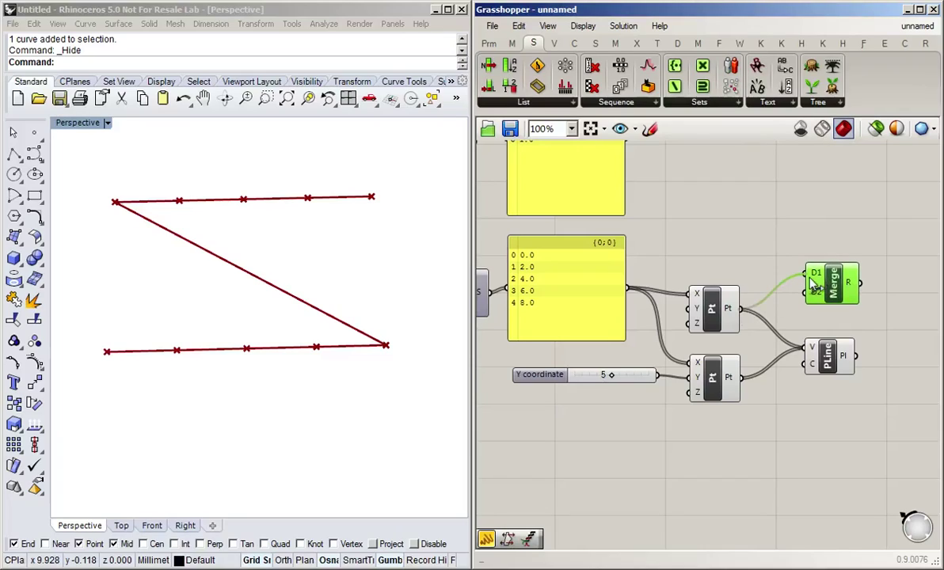
pyautogui.moveTo(741, 377); pyautogui.dragTo(823, 317)
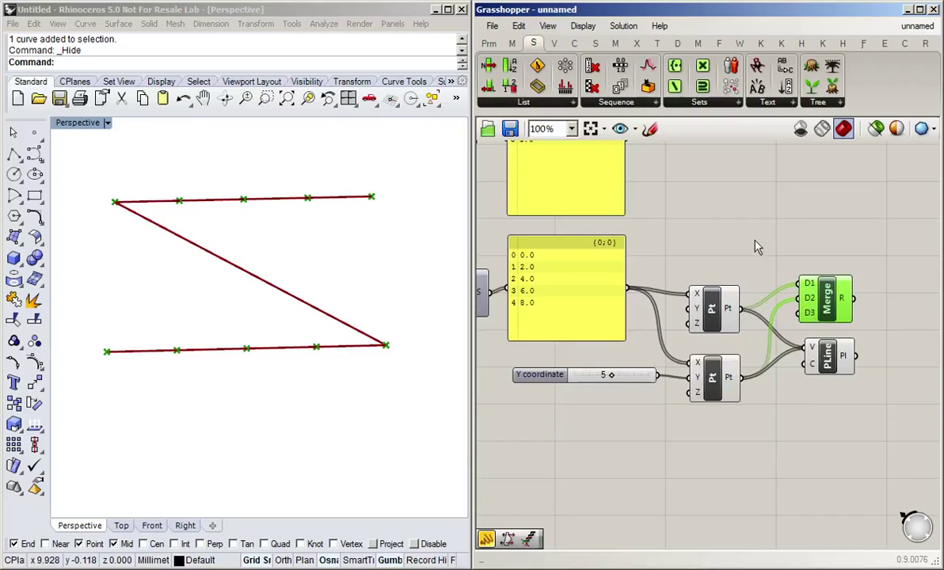
pyautogui.moveTo(808, 348); pyautogui.dragTo(882, 307)
pyautogui.click(890, 368)
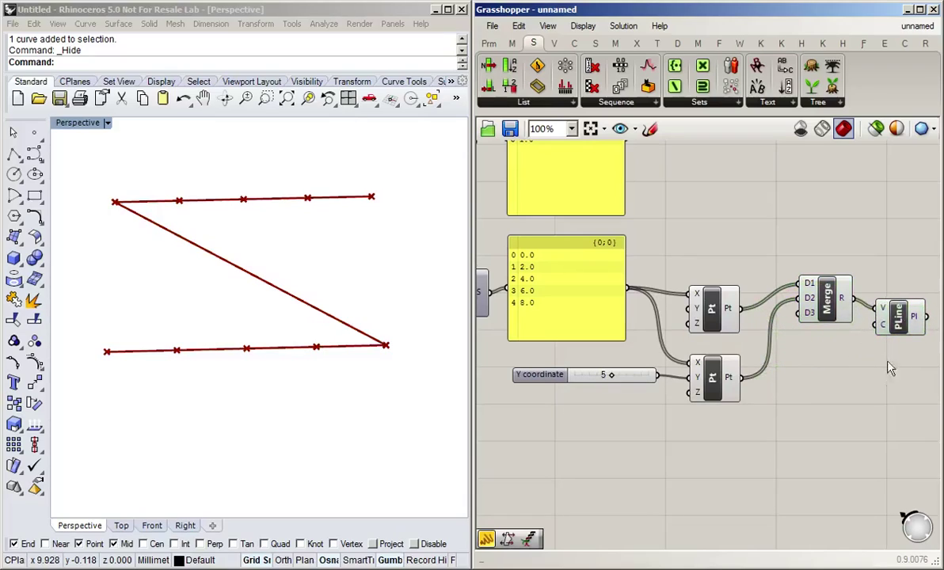
pyautogui.click(899, 316)
pyautogui.click(851, 262)
pyautogui.moveTo(828, 301); pyautogui.dragTo(796, 345)
pyautogui.moveTo(906, 325); pyautogui.dragTo(876, 352)
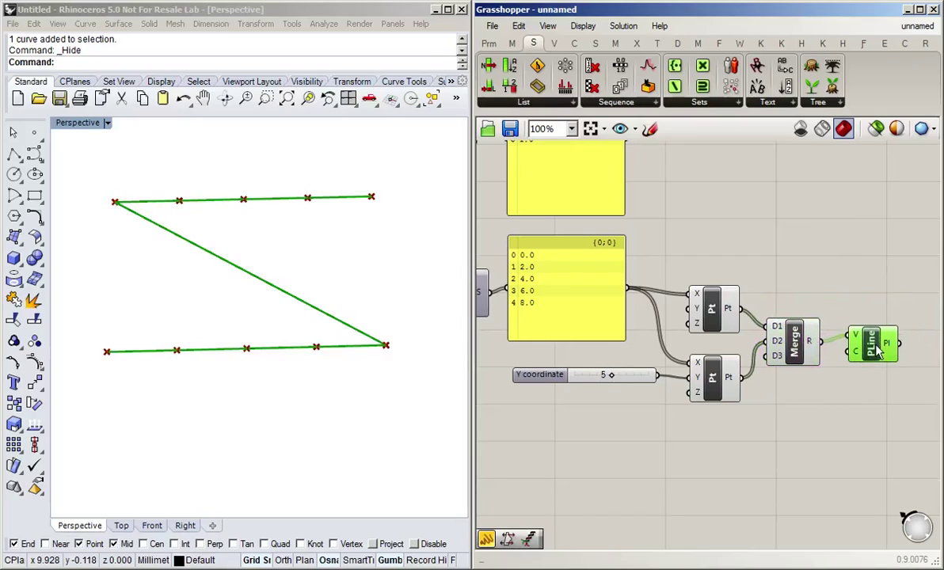
pyautogui.click(822, 251)
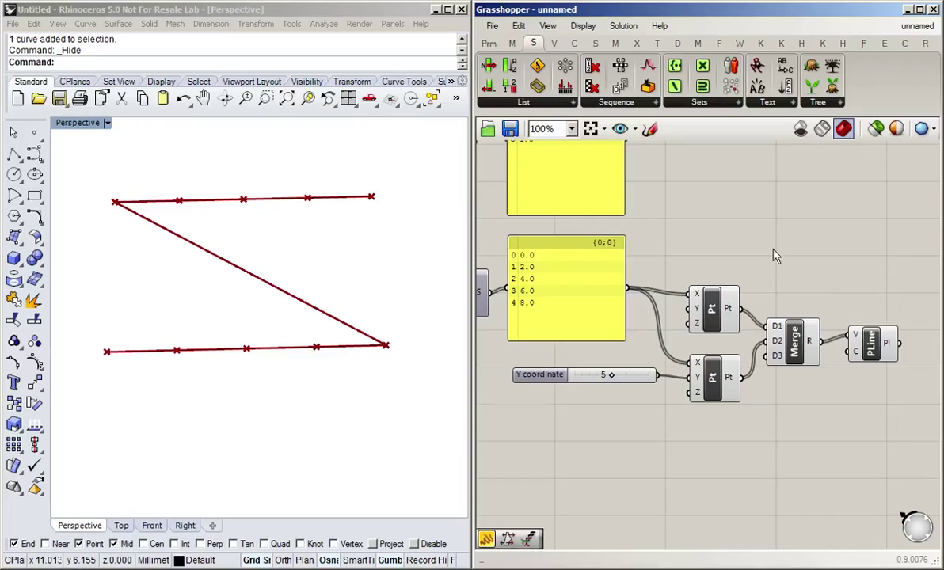
# Step: Add a Weave component taking the upper point row as list 0 and lower as list 1
pyautogui.doubleClick(794, 272)
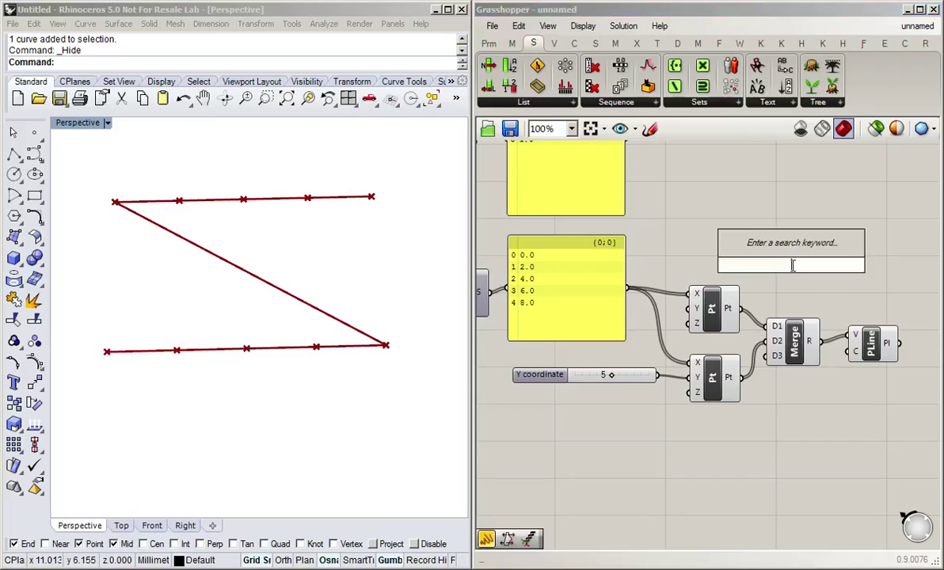
pyautogui.write('weave')
pyautogui.press('Return')
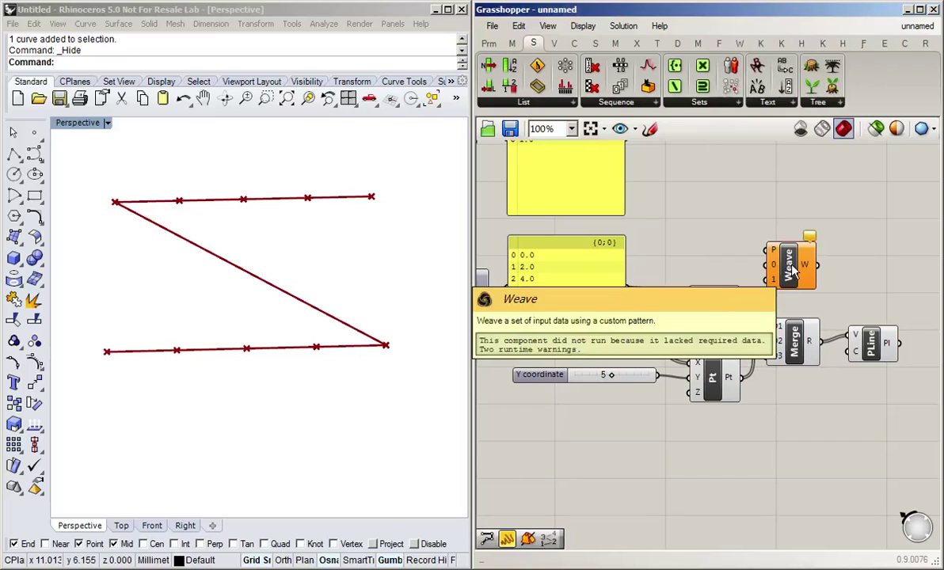
pyautogui.moveTo(794, 272); pyautogui.dragTo(843, 280)
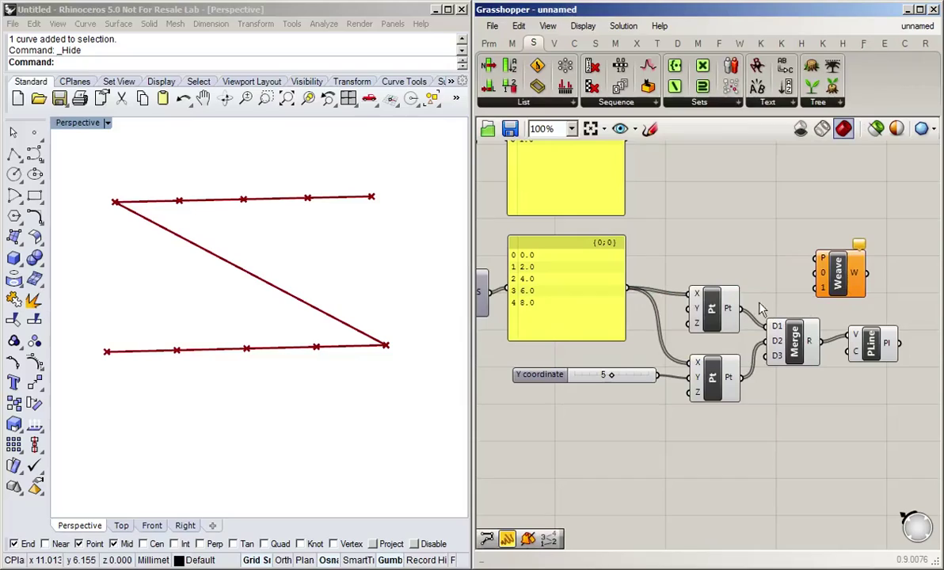
pyautogui.moveTo(741, 308); pyautogui.dragTo(829, 273)
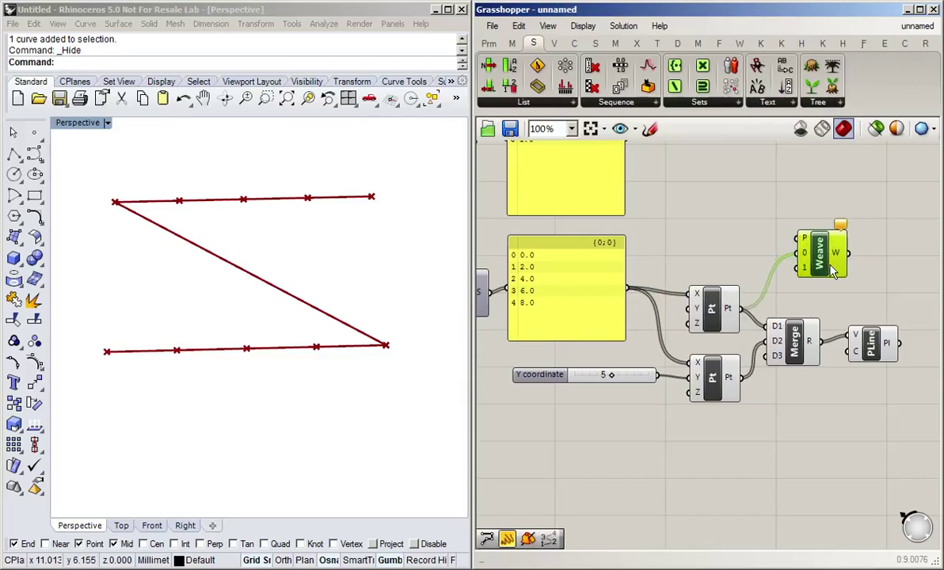
pyautogui.moveTo(741, 377); pyautogui.dragTo(844, 269)
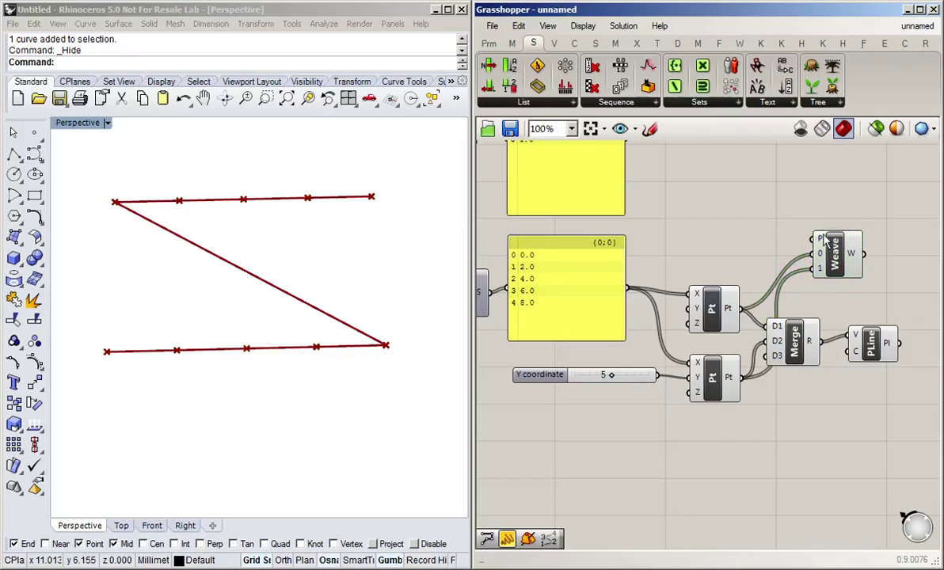
pyautogui.scroll(3, 820, 241)
pyautogui.moveTo(819, 243)
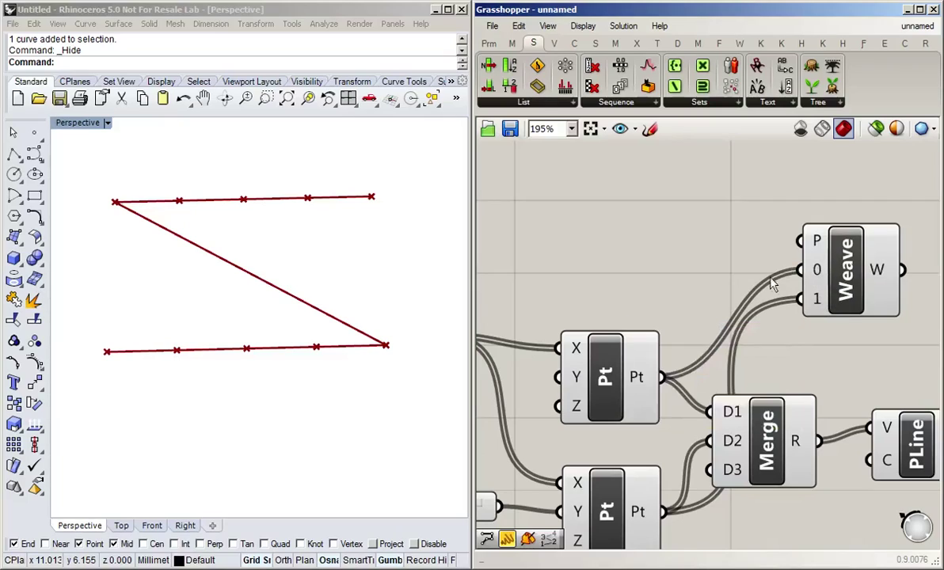
pyautogui.click(841, 285)
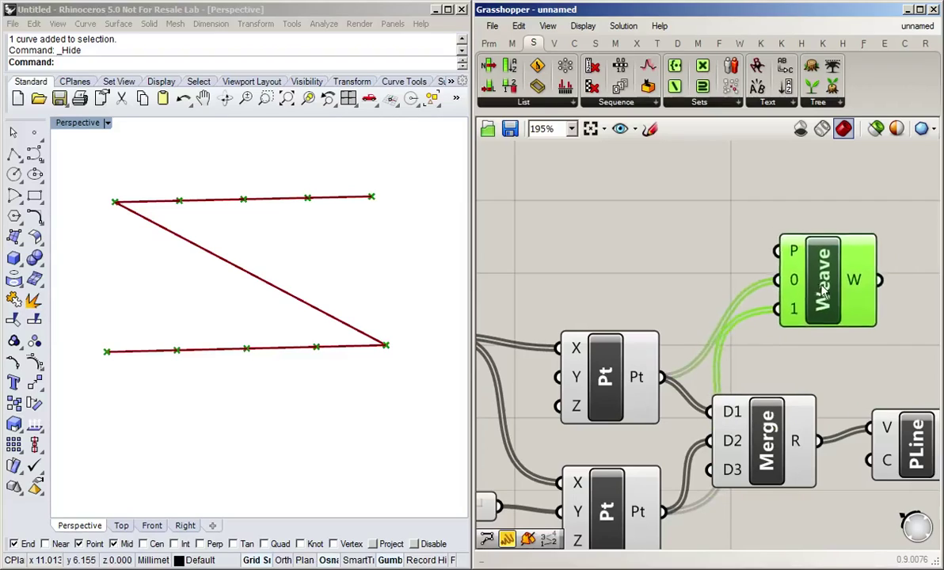
pyautogui.click(721, 236)
pyautogui.scroll(-3, 718, 244)
# Step: Feed Weave's W output into the polyline's vertices in place of Merge
pyautogui.moveTo(717, 244); pyautogui.dragTo(606, 260, button='right')
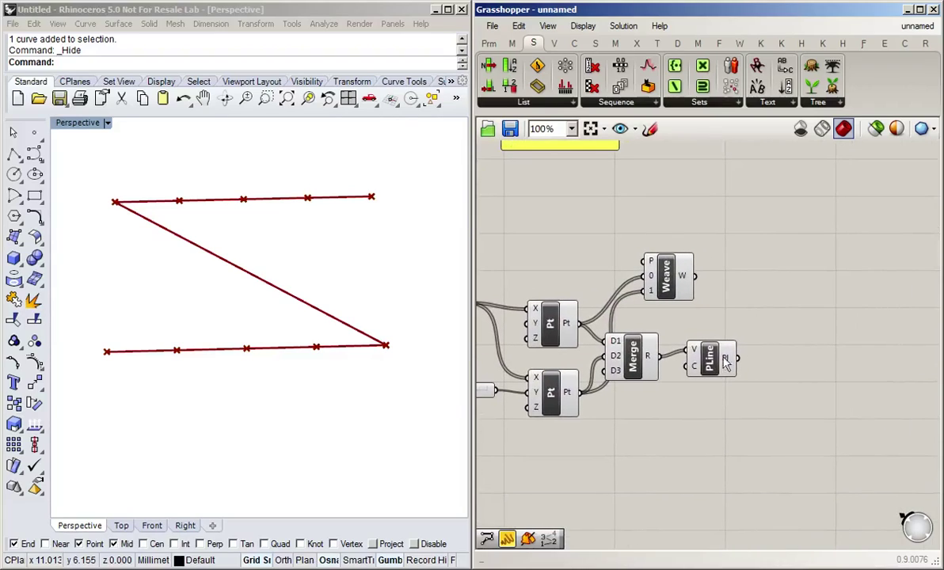
pyautogui.moveTo(710, 348); pyautogui.dragTo(791, 315)
pyautogui.moveTo(633, 360); pyautogui.dragTo(680, 370)
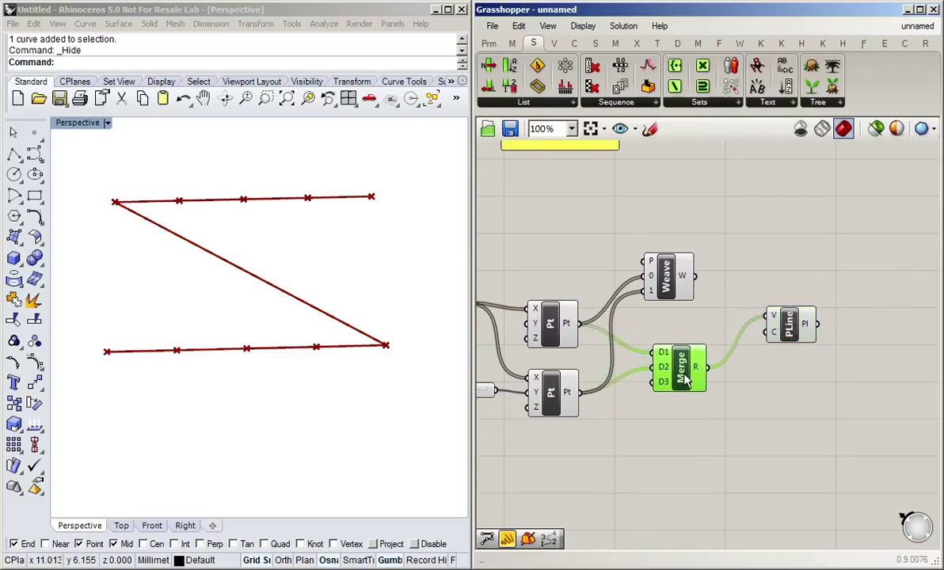
pyautogui.moveTo(784, 326); pyautogui.dragTo(777, 302)
pyautogui.moveTo(695, 276); pyautogui.dragTo(762, 291)
pyautogui.click(757, 233)
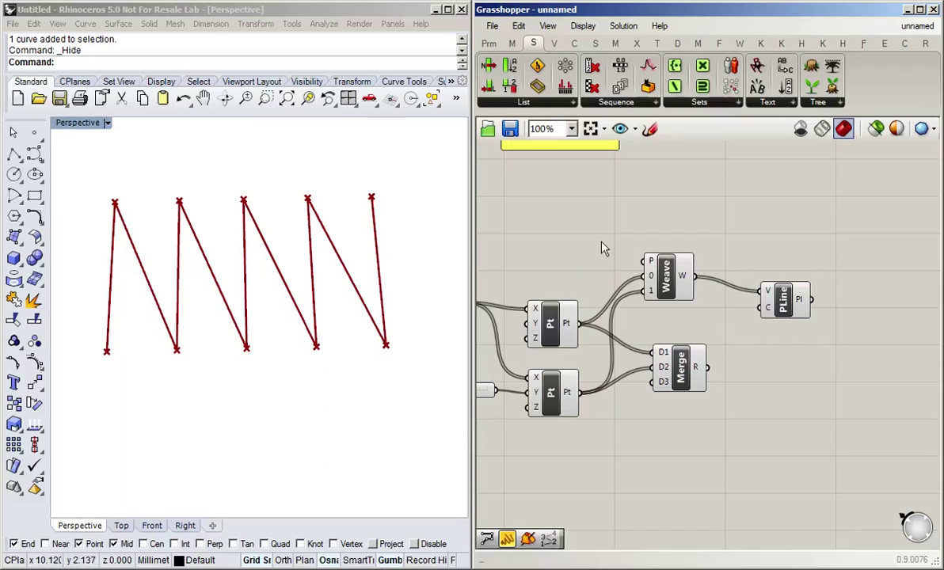
pyautogui.moveTo(666, 273); pyautogui.dragTo(684, 289)
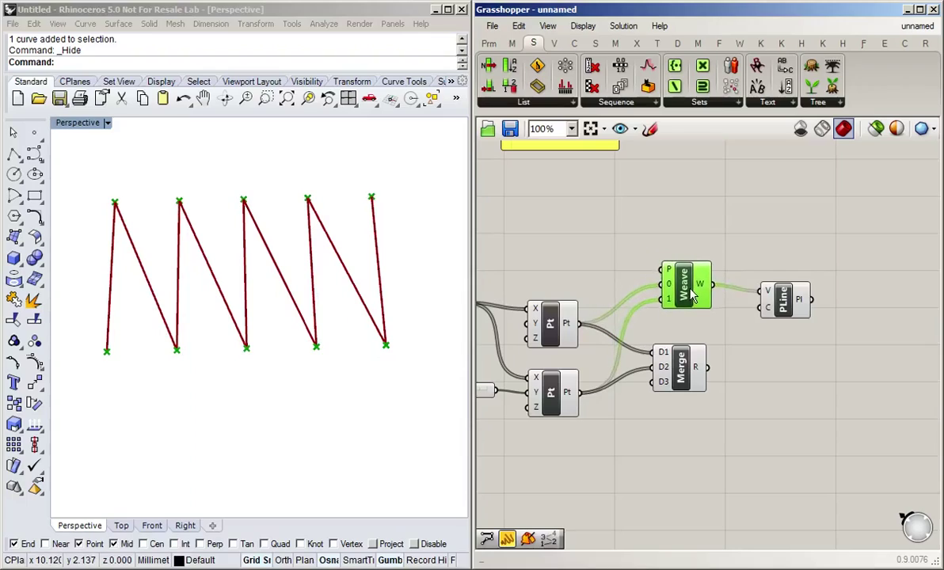
# Step: Add a Panel with Multiline Data enabled and place it beside the Weave's pattern input
pyautogui.doubleClick(595, 233)
pyautogui.write('panel')
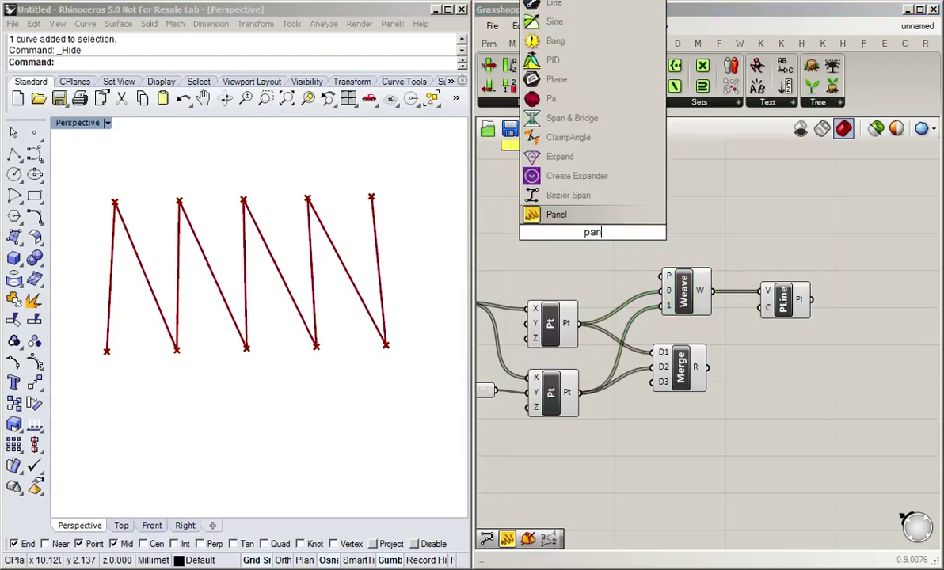
pyautogui.press('Return')
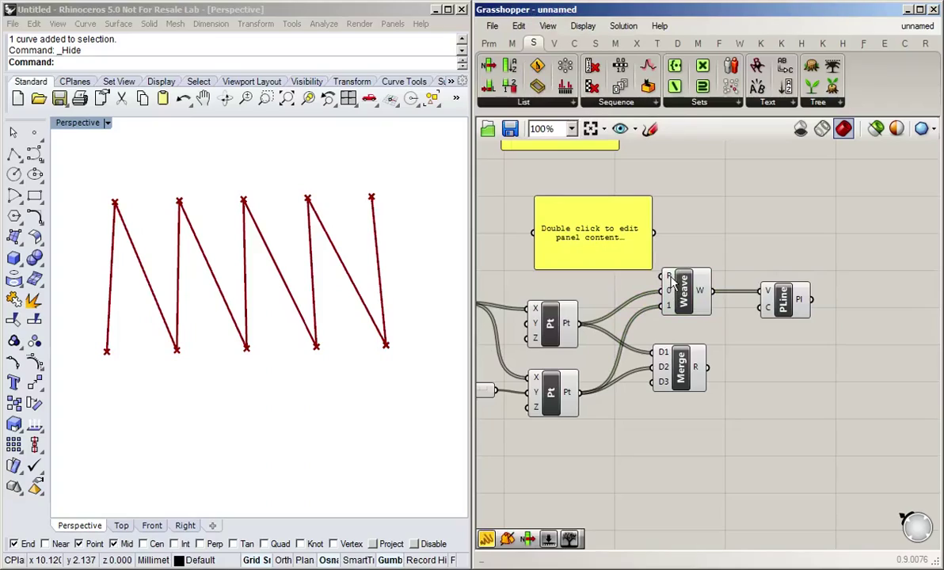
pyautogui.doubleClick(574, 220)
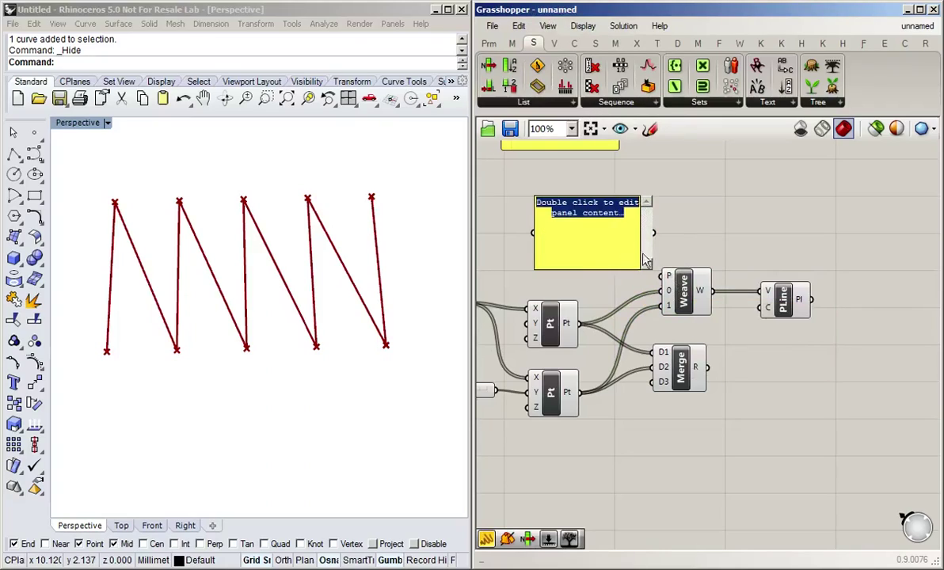
pyautogui.write('0')
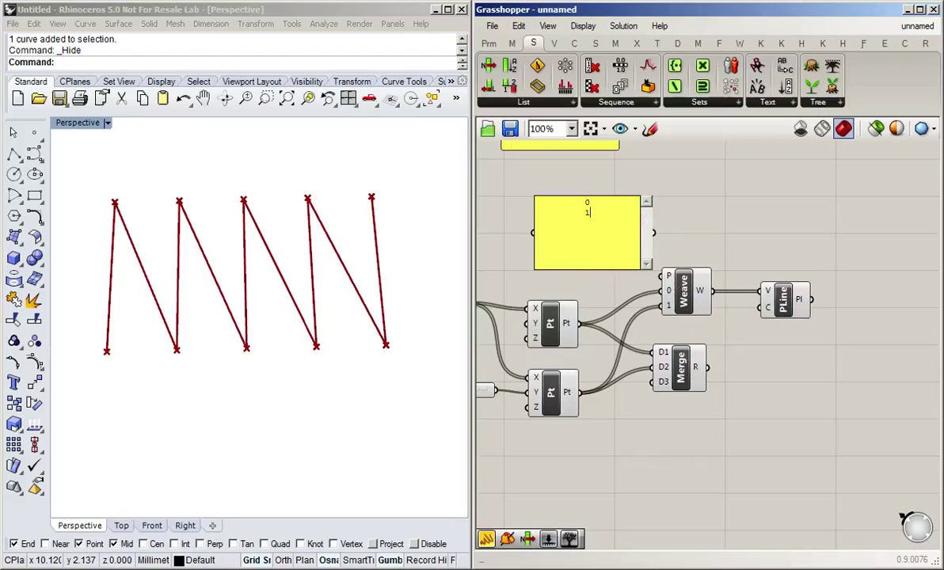
pyautogui.click(712, 224)
pyautogui.rightClick(613, 230)
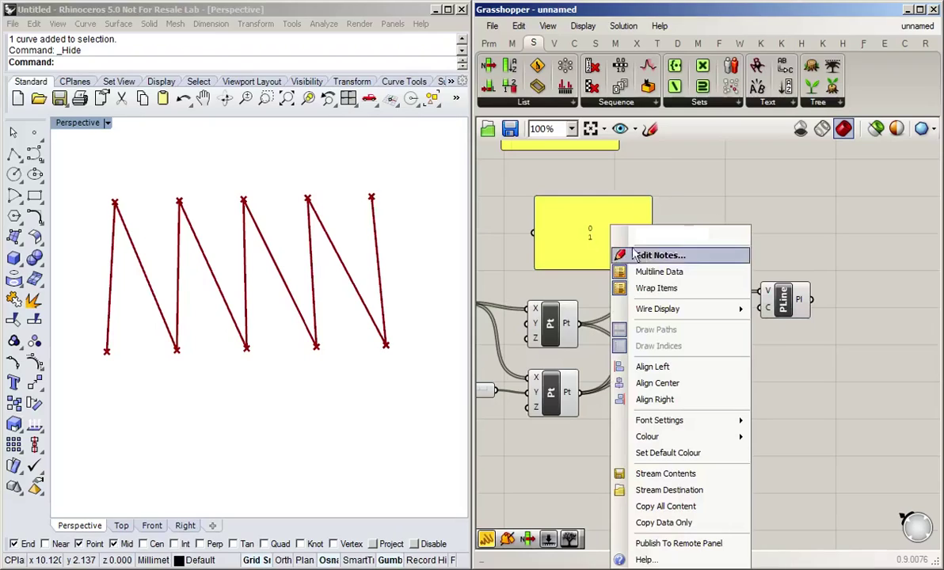
pyautogui.click(654, 271)
pyautogui.moveTo(613, 249); pyautogui.dragTo(662, 276)
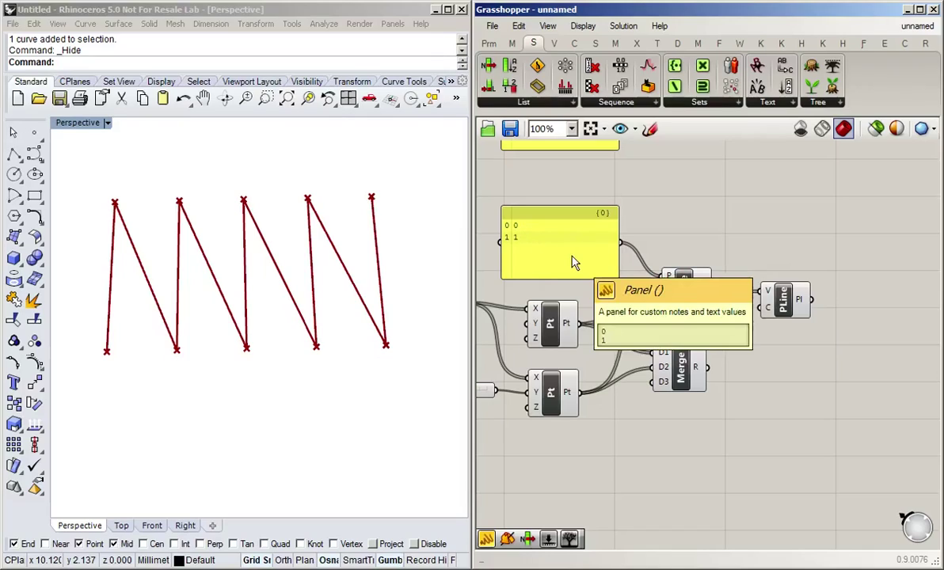
# Step: Try Reverse on the Weave's pattern input, then switch it back off
pyautogui.rightClick(671, 279)
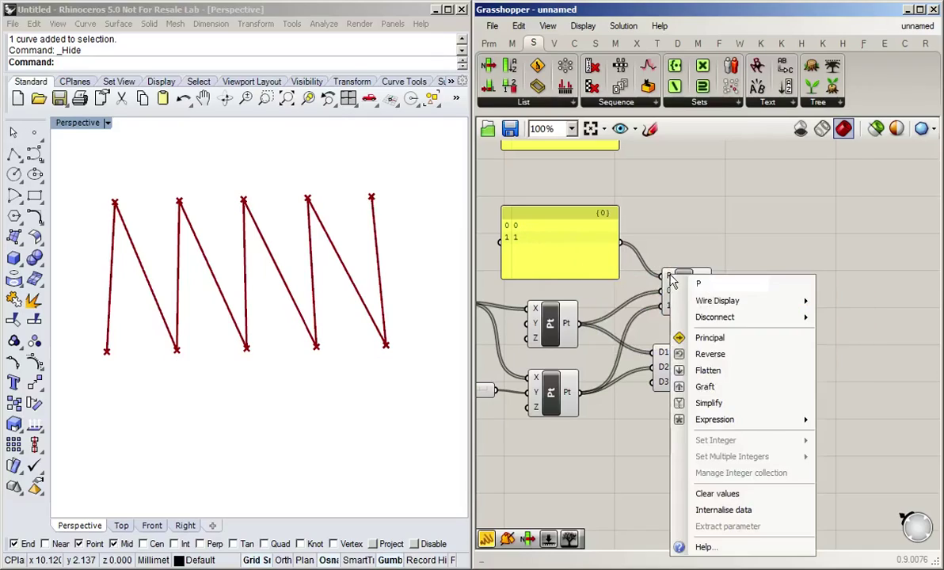
pyautogui.click(748, 355)
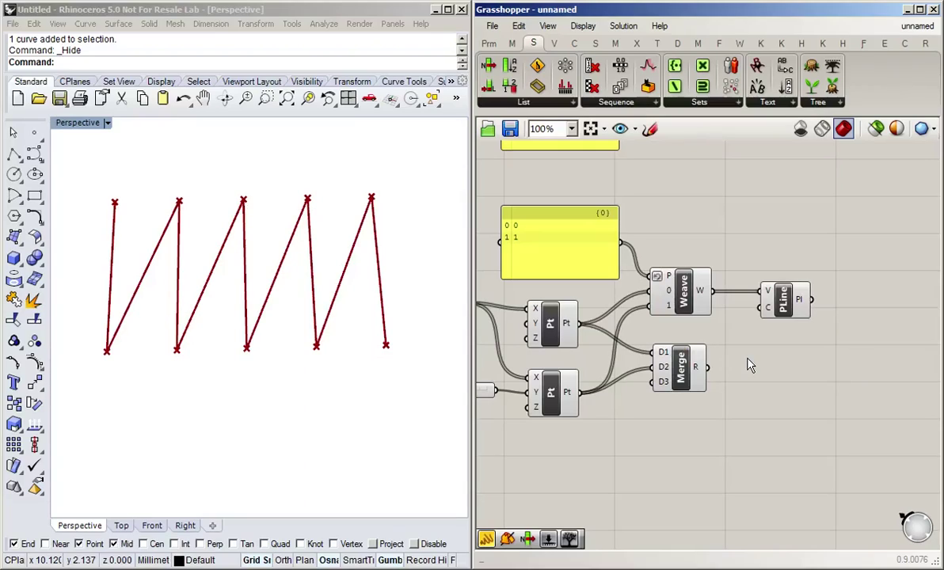
pyautogui.rightClick(661, 277)
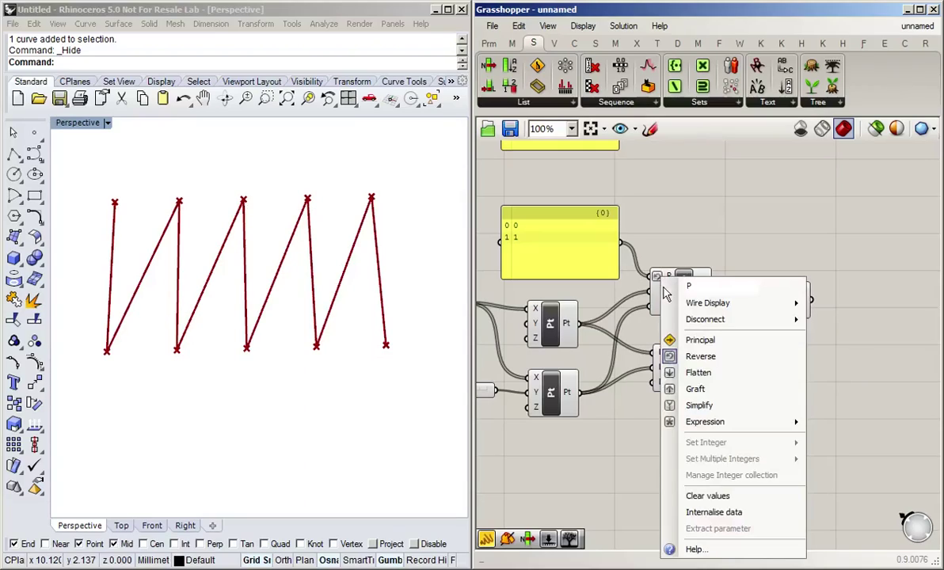
pyautogui.click(665, 354)
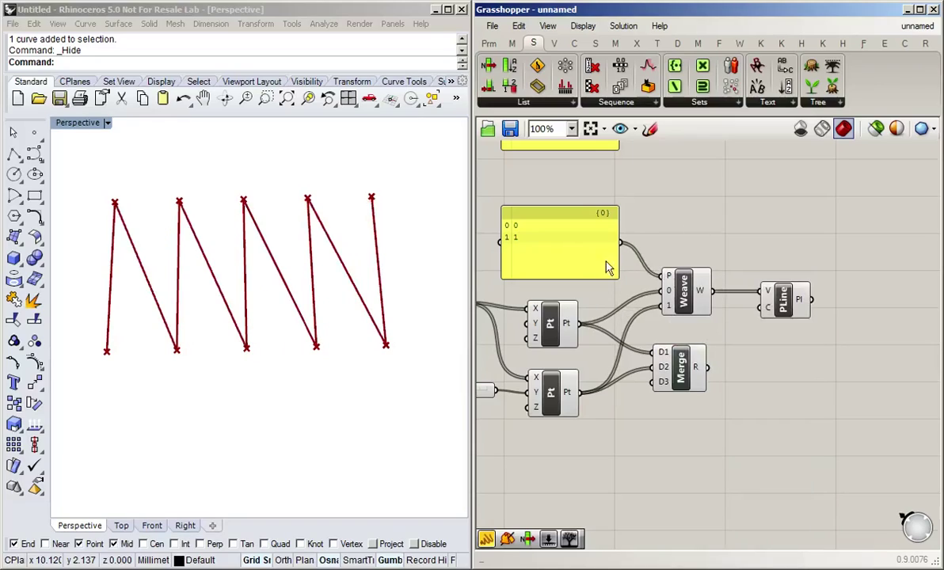
# Step: Change the pattern panel's values to 1 and 0
pyautogui.click(600, 266)
pyautogui.doubleClick(568, 241)
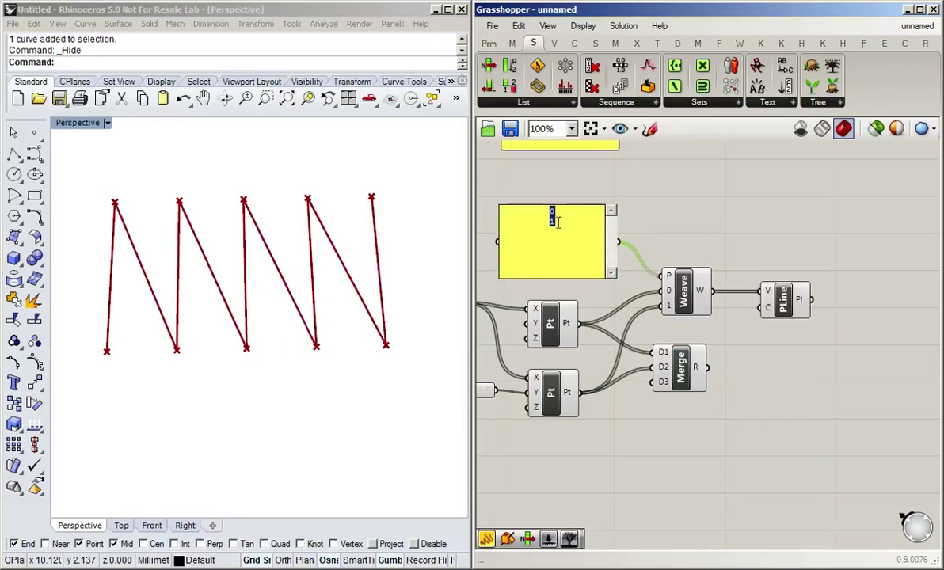
pyautogui.write('1')
pyautogui.write(' 1 0')
pyautogui.click(702, 211)
pyautogui.click(605, 269)
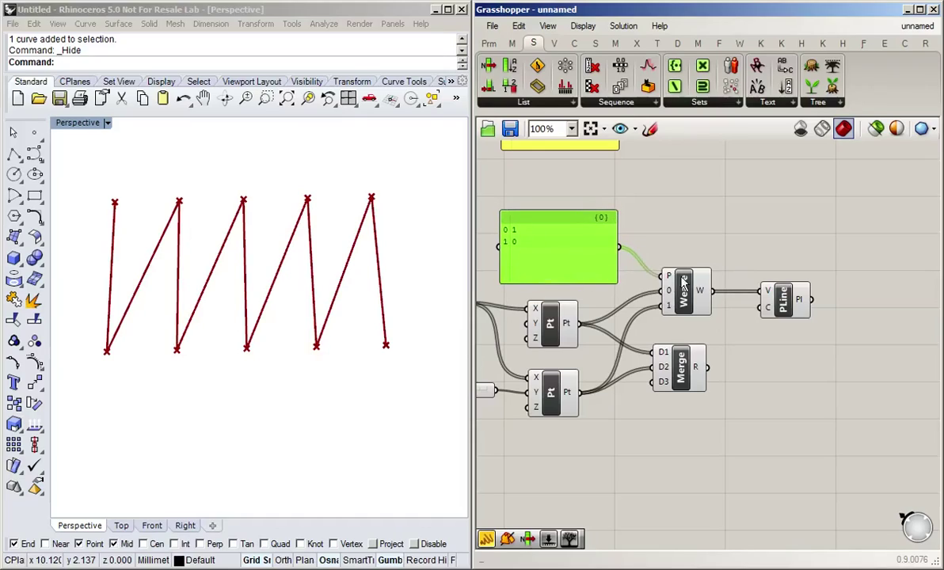
pyautogui.click(708, 228)
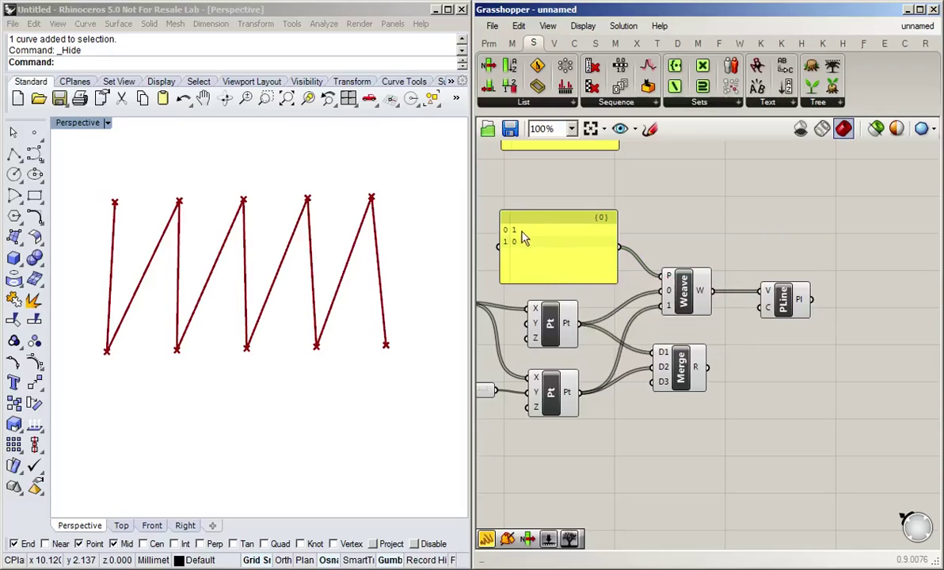
# Step: Rewrite the pattern panel as 0, 1, 1, 0 on separate lines and tidy its position
pyautogui.doubleClick(558, 261)
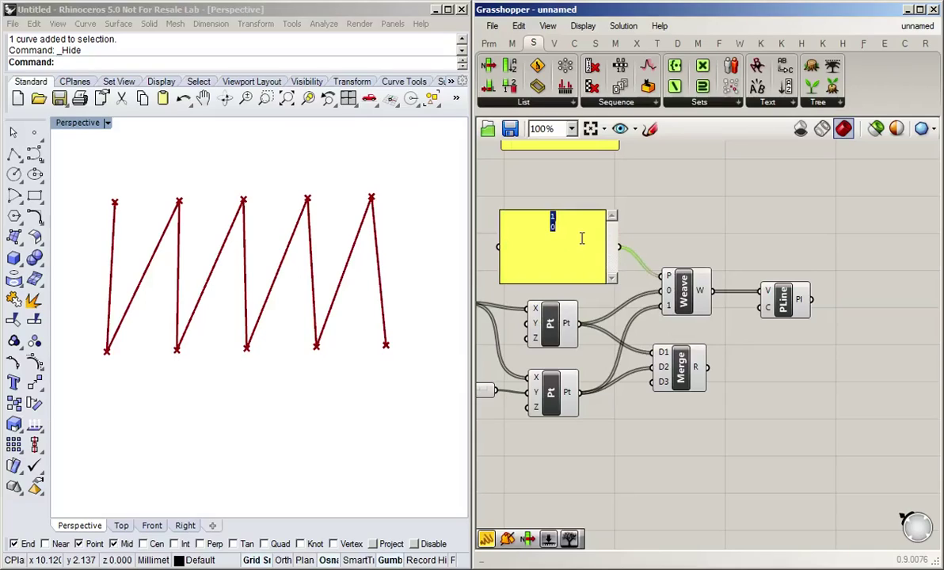
pyautogui.write('0')
pyautogui.press('Return')
pyautogui.write('1 0')
pyautogui.click(691, 224)
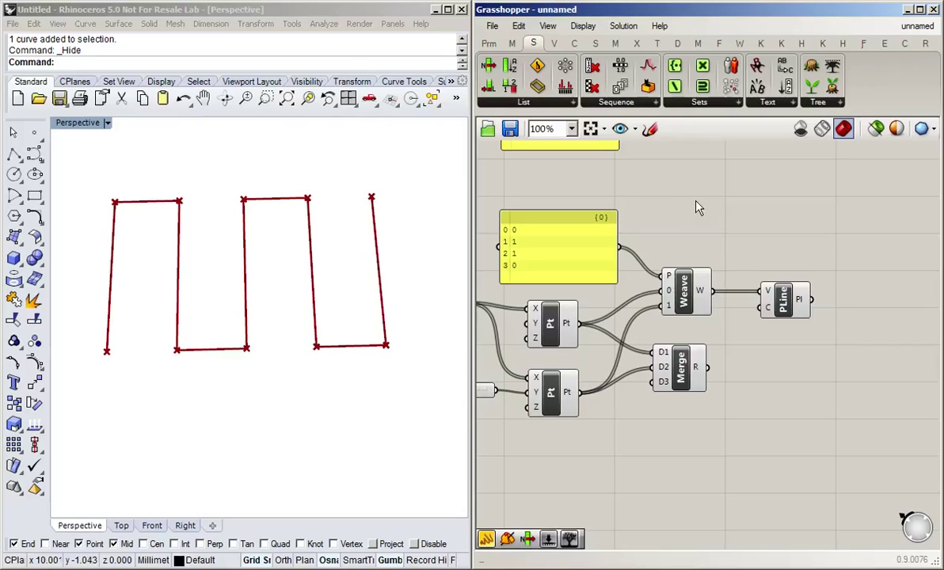
pyautogui.moveTo(590, 254); pyautogui.dragTo(584, 255)
pyautogui.click(689, 243)
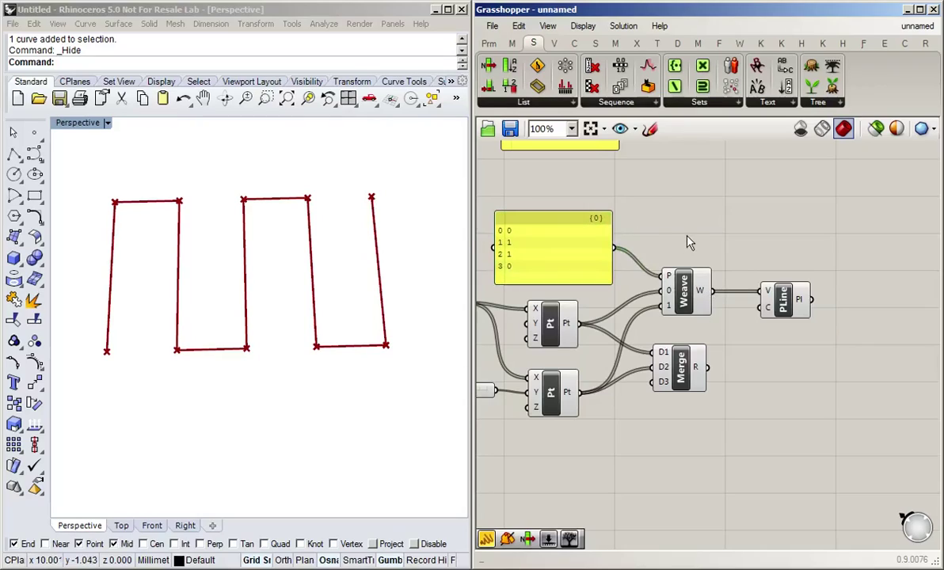
pyautogui.moveTo(689, 243); pyautogui.dragTo(711, 246, button='right')
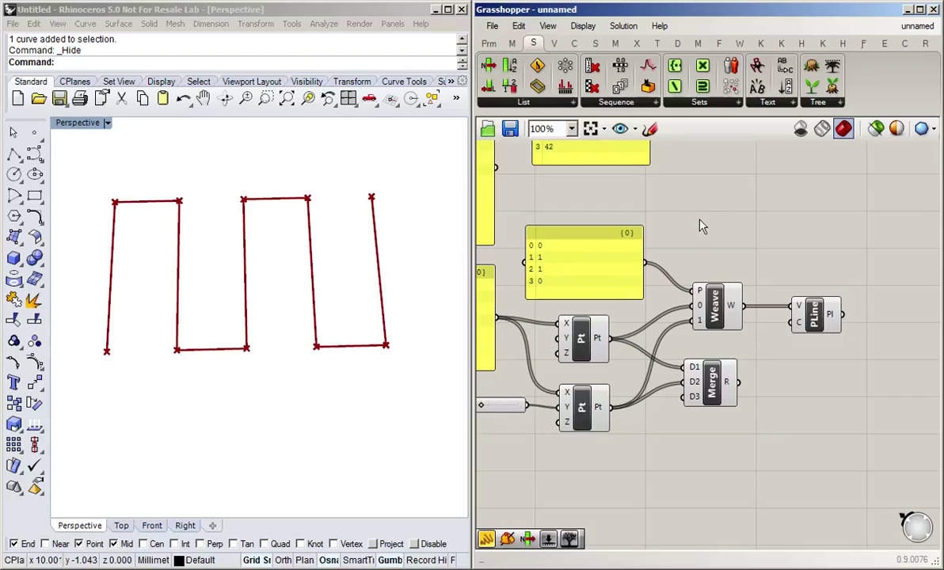
# Step: Turn off preview for all components and delete the yellow output panel
pyautogui.scroll(-5, 701, 229)
pyautogui.moveTo(916, 168); pyautogui.dragTo(529, 453)
pyautogui.middleClick(551, 411)
pyautogui.click(606, 411)
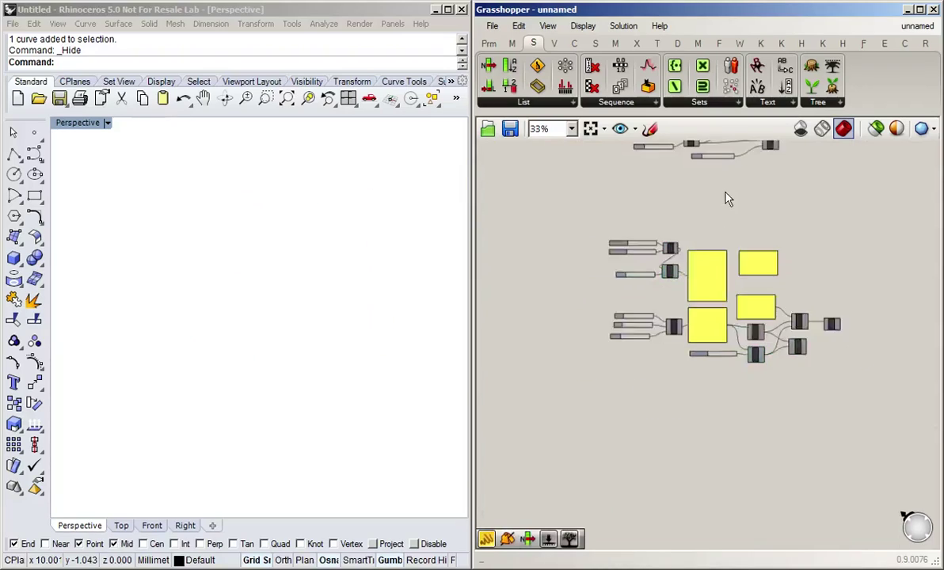
pyautogui.moveTo(728, 198); pyautogui.dragTo(792, 325, button='right')
pyautogui.scroll(5, 660, 263)
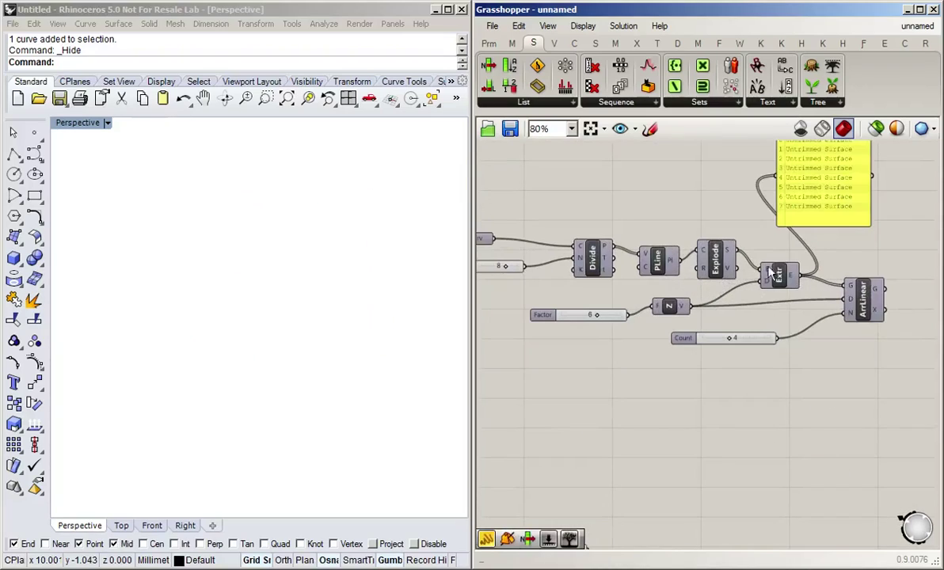
pyautogui.click(840, 181)
pyautogui.press('Delete')
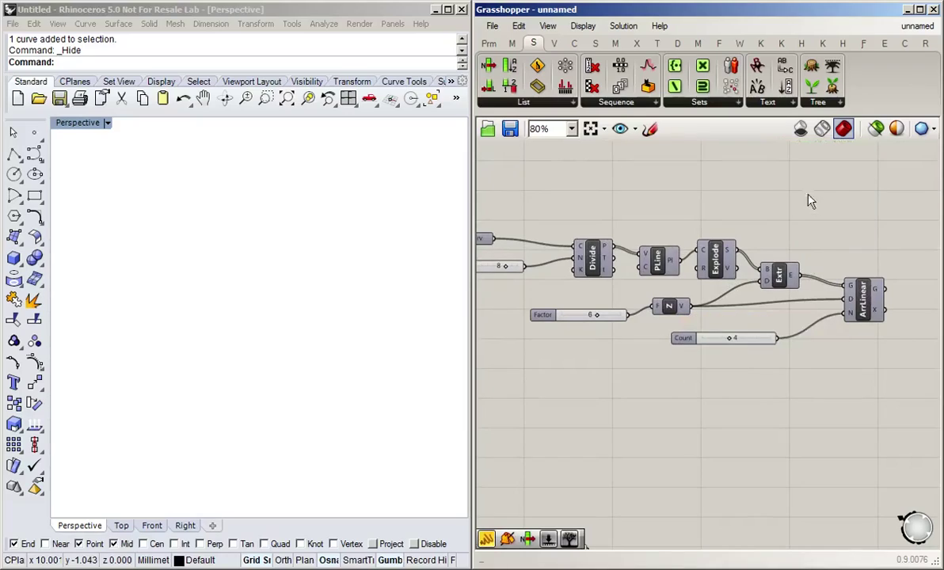
# Step: Turn preview back on for the linear array component only
pyautogui.moveTo(809, 201); pyautogui.dragTo(837, 224, button='right')
pyautogui.click(891, 321)
pyautogui.middleClick(864, 337)
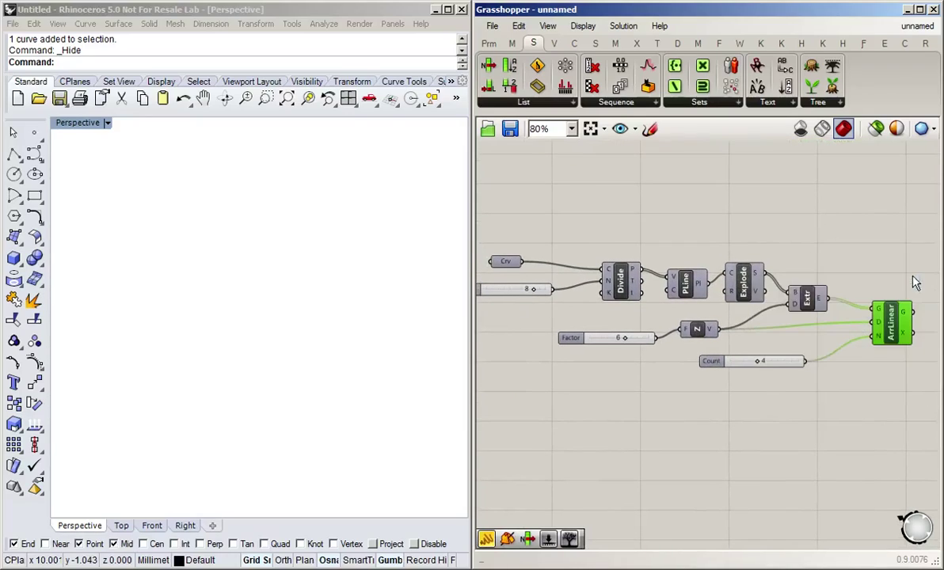
pyautogui.click(863, 282)
pyautogui.click(890, 318)
pyautogui.middleClick(864, 316)
pyautogui.click(842, 261)
pyautogui.click(849, 217)
# Step: Orbit the wall view and drag the array Count slider up to 6
pyautogui.scroll(-5, 223, 313)
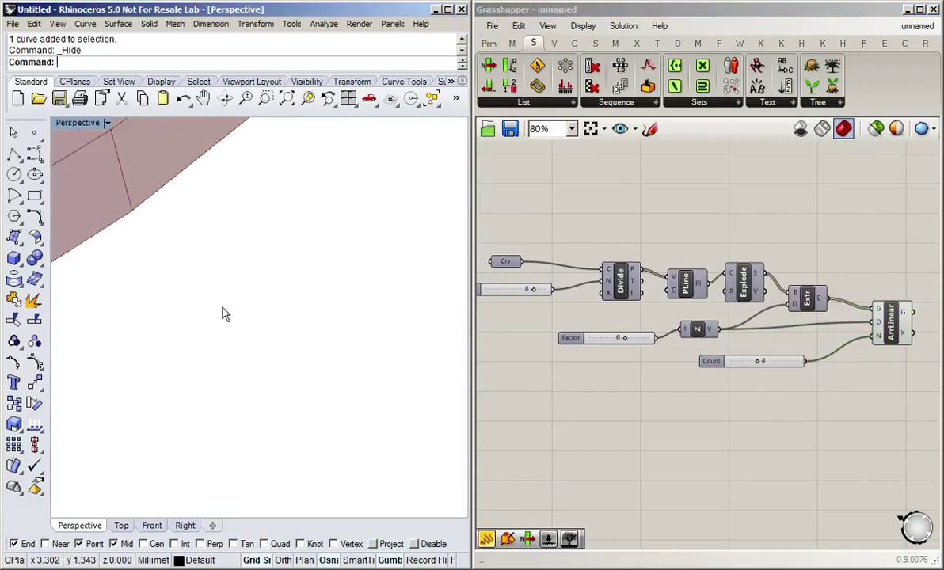
pyautogui.moveTo(223, 314); pyautogui.dragTo(217, 241, button='right')
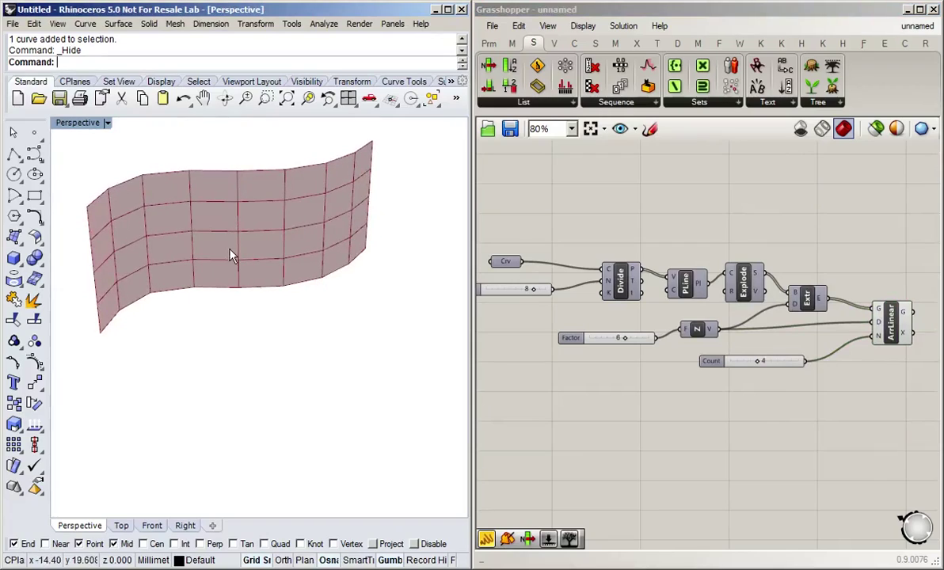
pyautogui.scroll(2, 198, 151)
pyautogui.moveTo(838, 459); pyautogui.dragTo(613, 394, button='right')
pyautogui.moveTo(724, 354); pyautogui.dragTo(638, 361, button='right')
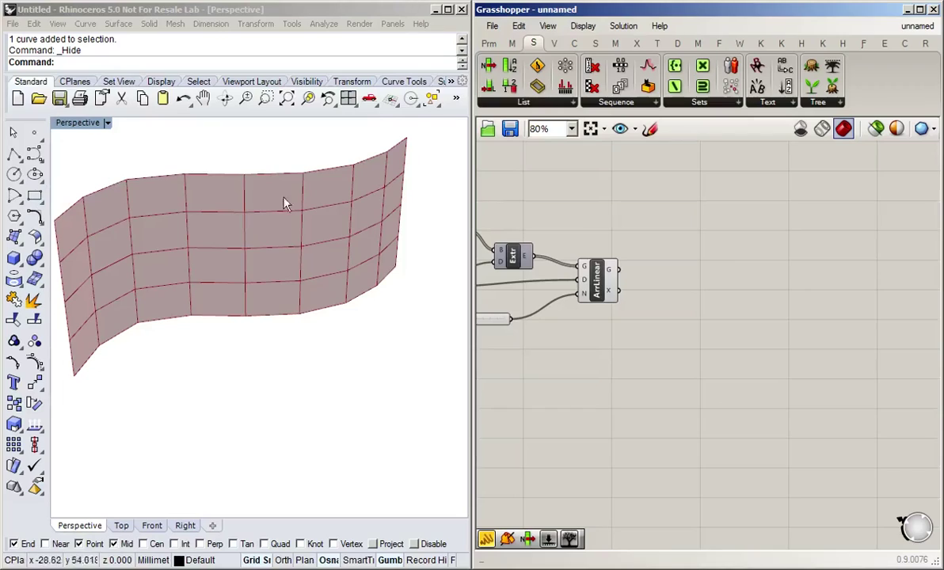
pyautogui.moveTo(284, 201); pyautogui.dragTo(261, 333, button='right')
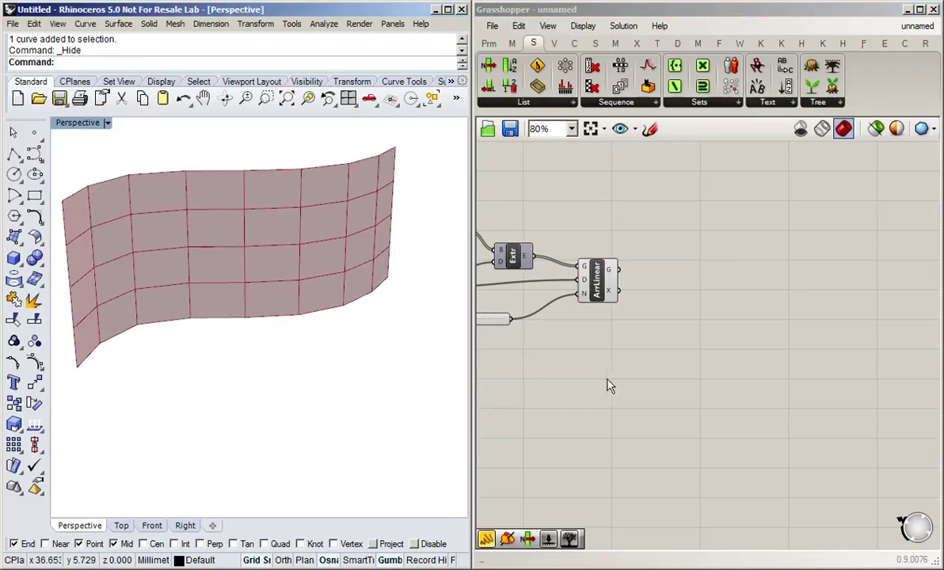
pyautogui.moveTo(593, 374); pyautogui.dragTo(714, 371, button='right')
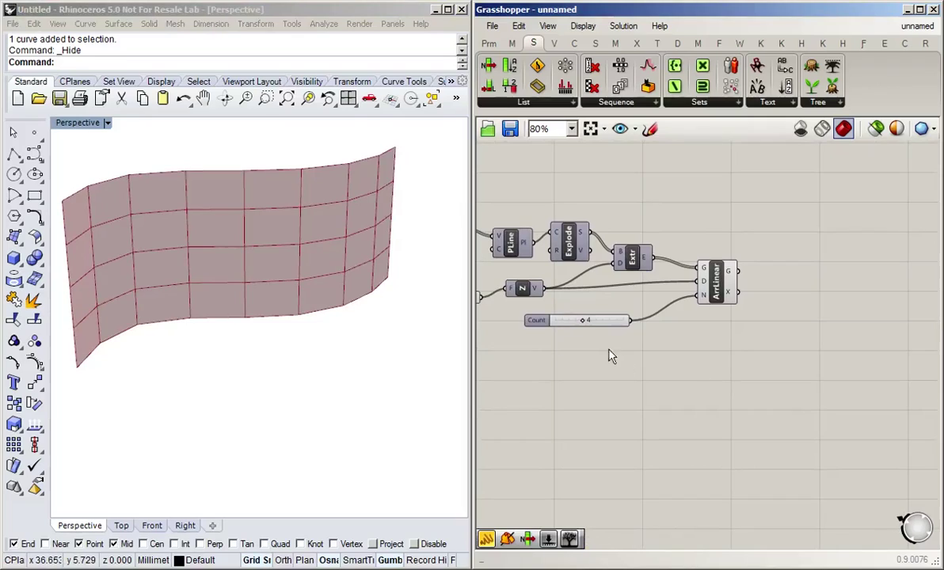
pyautogui.moveTo(583, 323); pyautogui.dragTo(596, 322)
pyautogui.moveTo(375, 352); pyautogui.dragTo(282, 415, button='right')
pyautogui.scroll(1, 733, 370)
pyautogui.moveTo(733, 370); pyautogui.dragTo(718, 373, button='right')
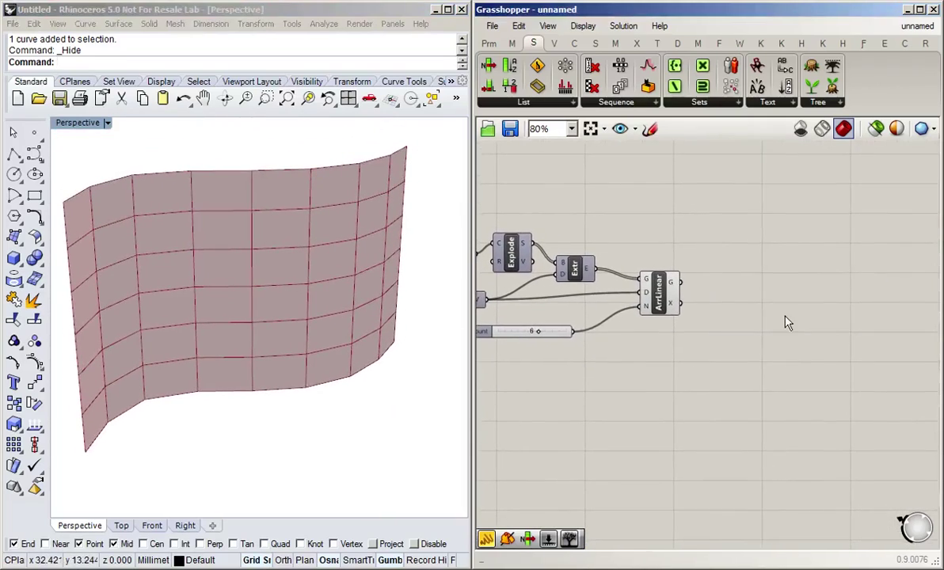
pyautogui.scroll(1, 772, 285)
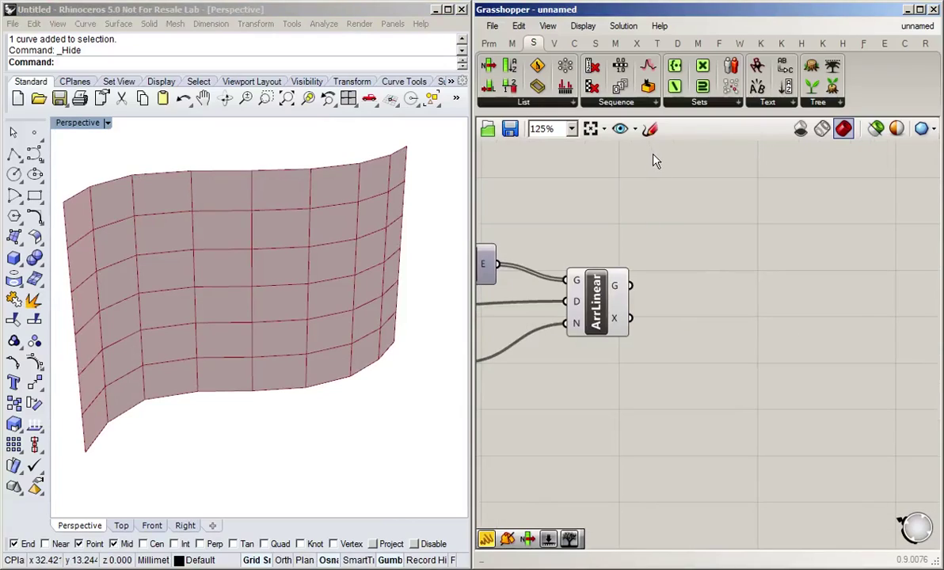
# Step: Place a Cull Nth component and wire ArrLinear's G output into its L input
pyautogui.click(653, 103)
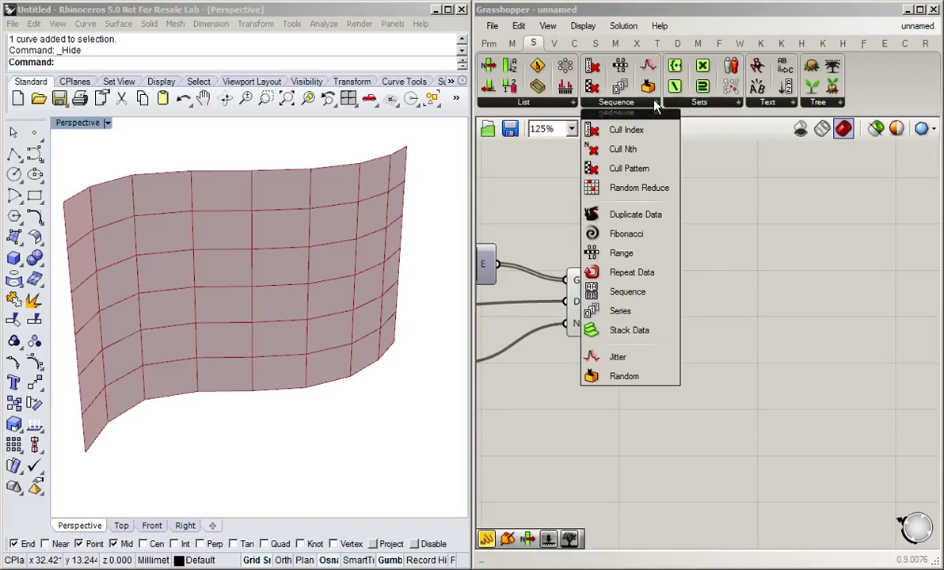
pyautogui.moveTo(656, 150); pyautogui.dragTo(733, 245)
pyautogui.scroll(3, 665, 265)
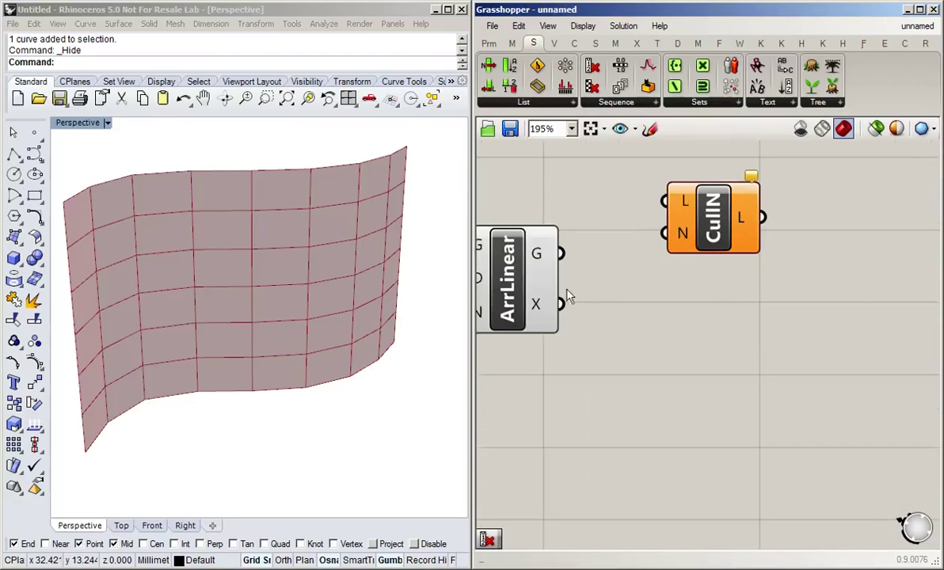
pyautogui.moveTo(559, 253); pyautogui.dragTo(664, 201)
pyautogui.click(713, 229)
pyautogui.moveTo(713, 229); pyautogui.dragTo(726, 267)
pyautogui.click(737, 331)
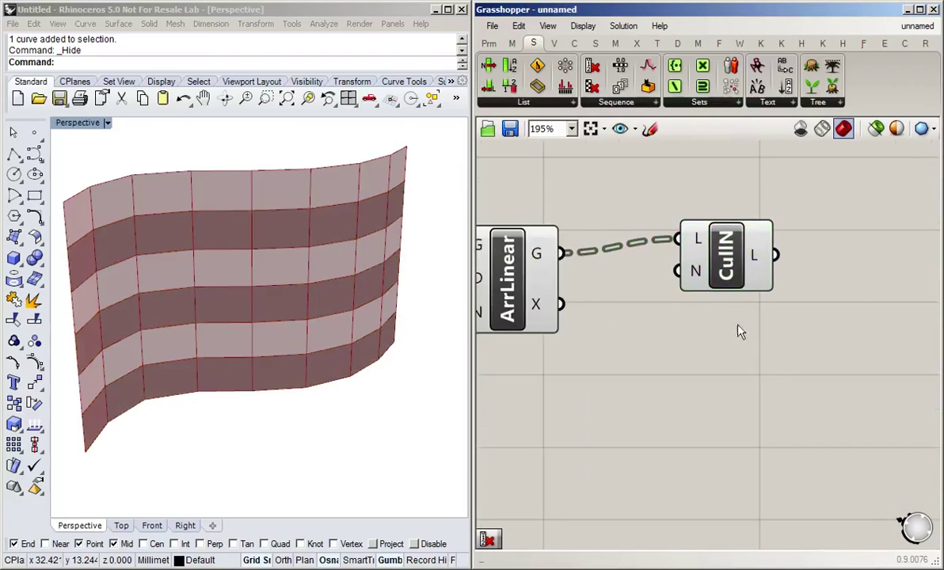
pyautogui.scroll(1, 695, 281)
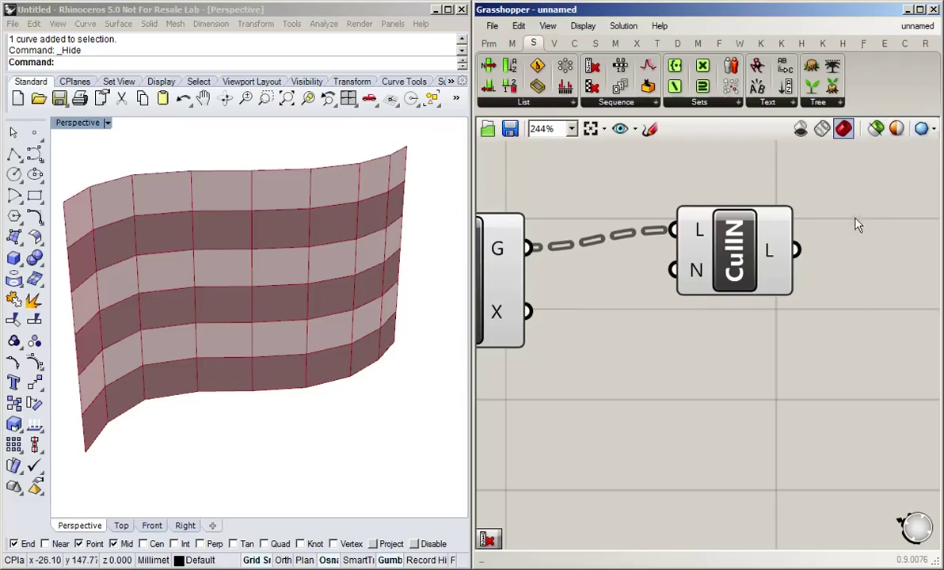
# Step: Hide the linear array's preview and then turn it back on
pyautogui.click(507, 296)
pyautogui.middleClick(577, 269)
pyautogui.click(570, 242)
pyautogui.click(662, 286)
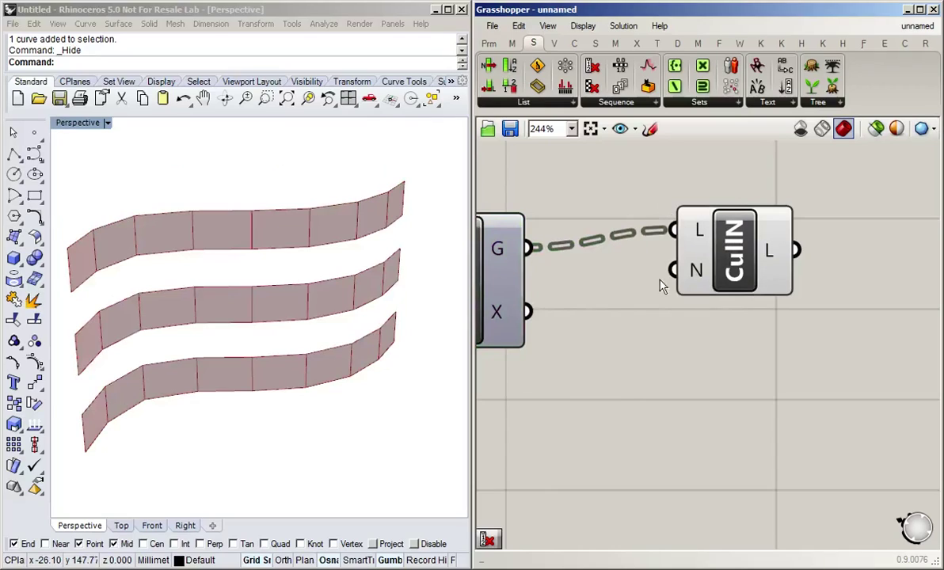
pyautogui.click(497, 273)
pyautogui.middleClick(554, 273)
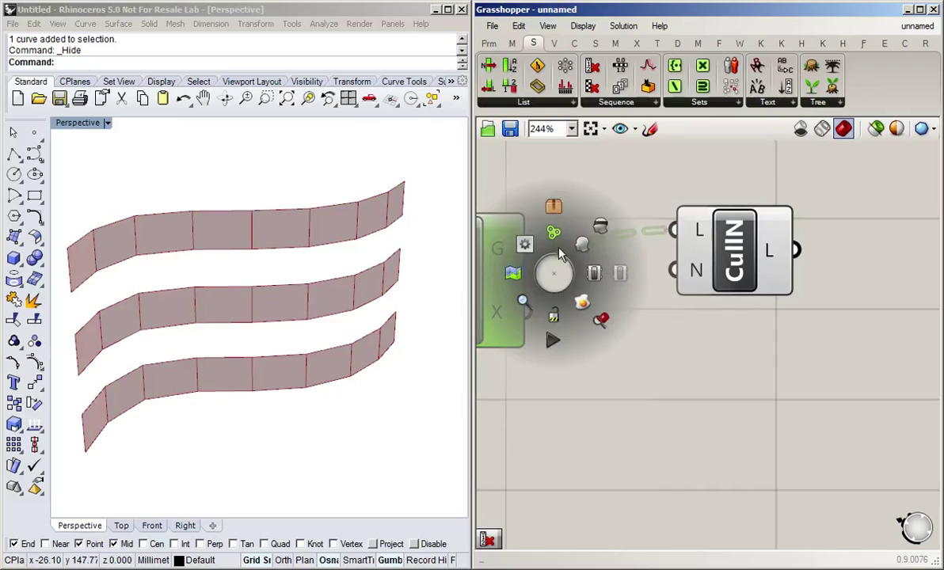
pyautogui.click(584, 250)
pyautogui.click(579, 194)
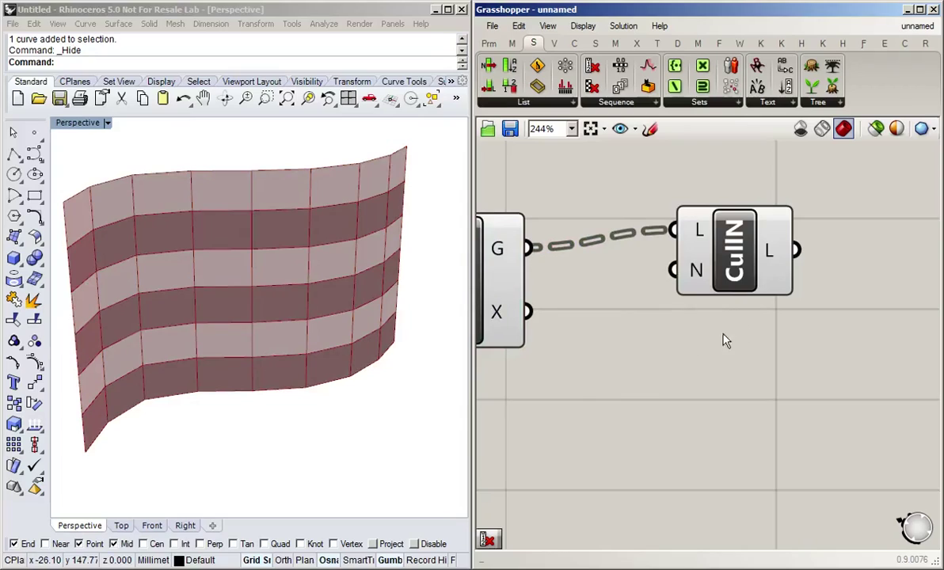
# Step: Raise the array Count slider from 6 to 8
pyautogui.scroll(-4, 663, 354)
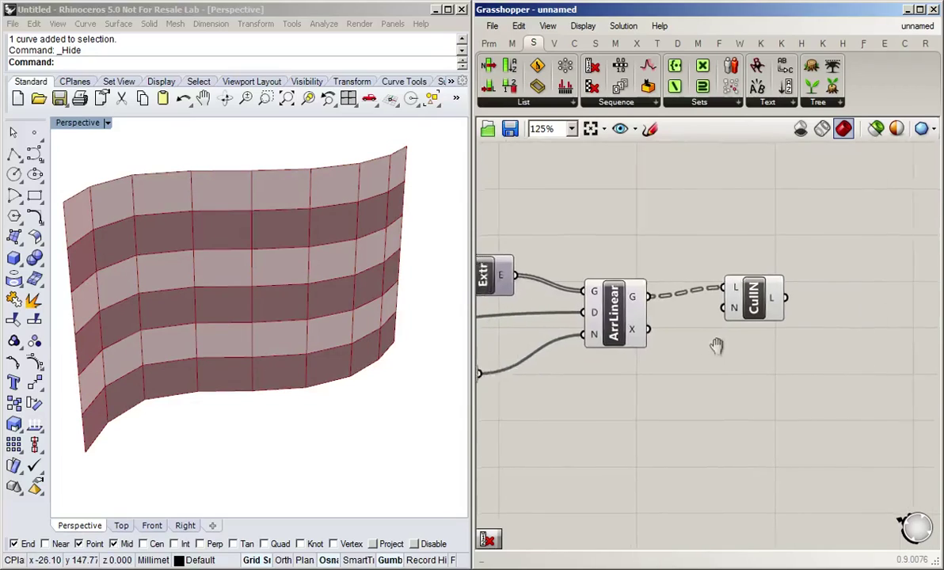
pyautogui.moveTo(534, 353); pyautogui.dragTo(564, 354)
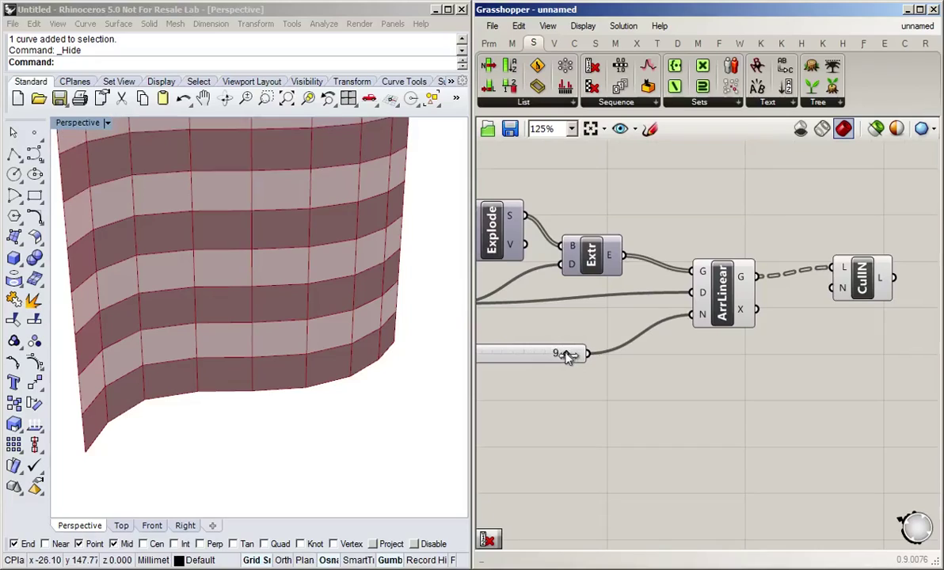
pyautogui.scroll(-3, 447, 384)
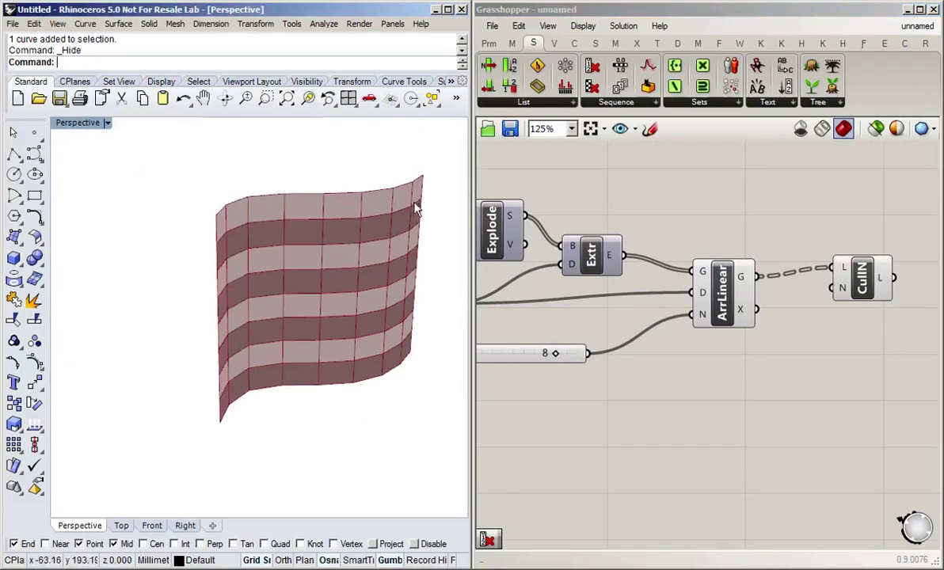
pyautogui.scroll(3, 428, 276)
# Step: Add a number slider set to 3 and wire it into Cull Nth's frequency input
pyautogui.moveTo(863, 278); pyautogui.dragTo(875, 288)
pyautogui.doubleClick(833, 346)
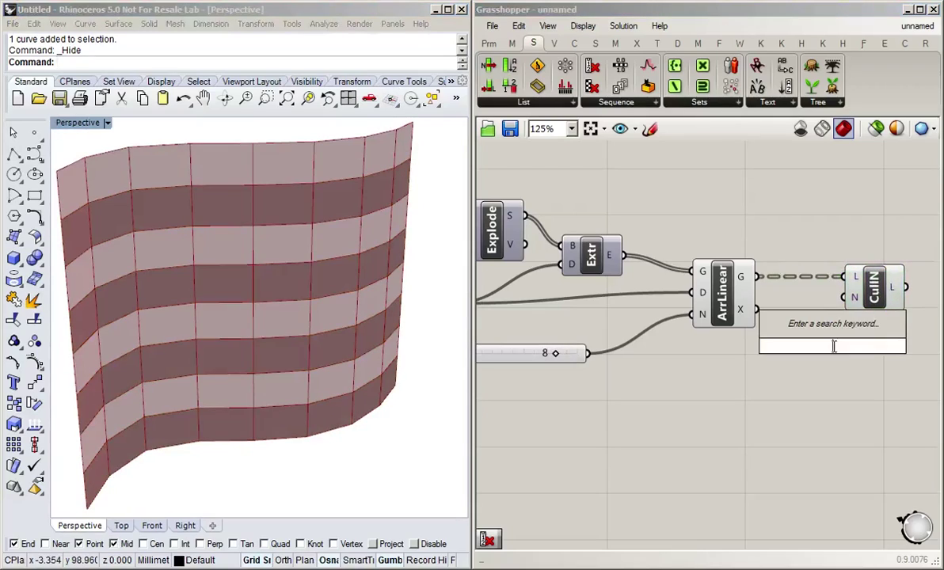
pyautogui.write('3')
pyautogui.press('Return')
pyautogui.moveTo(777, 350); pyautogui.dragTo(722, 368)
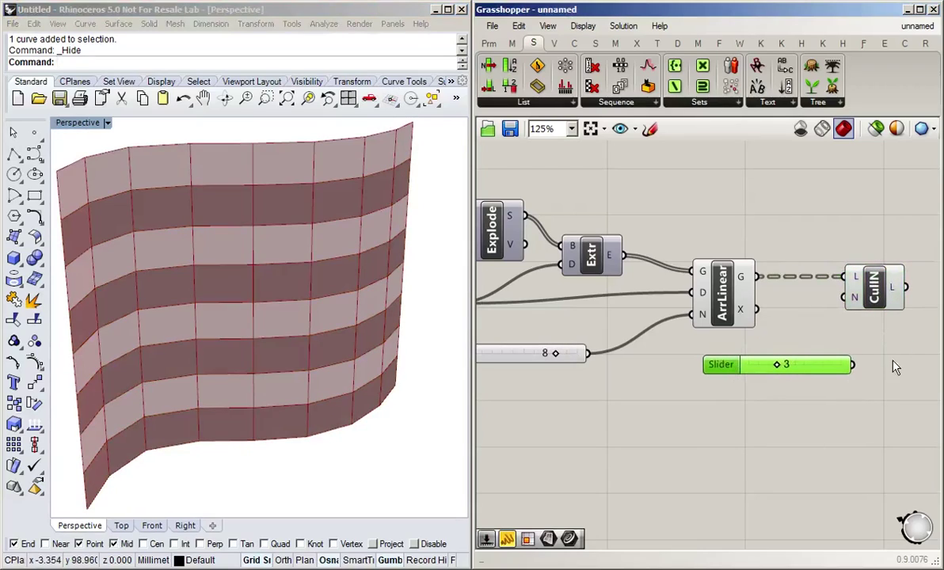
pyautogui.moveTo(852, 365); pyautogui.dragTo(843, 298)
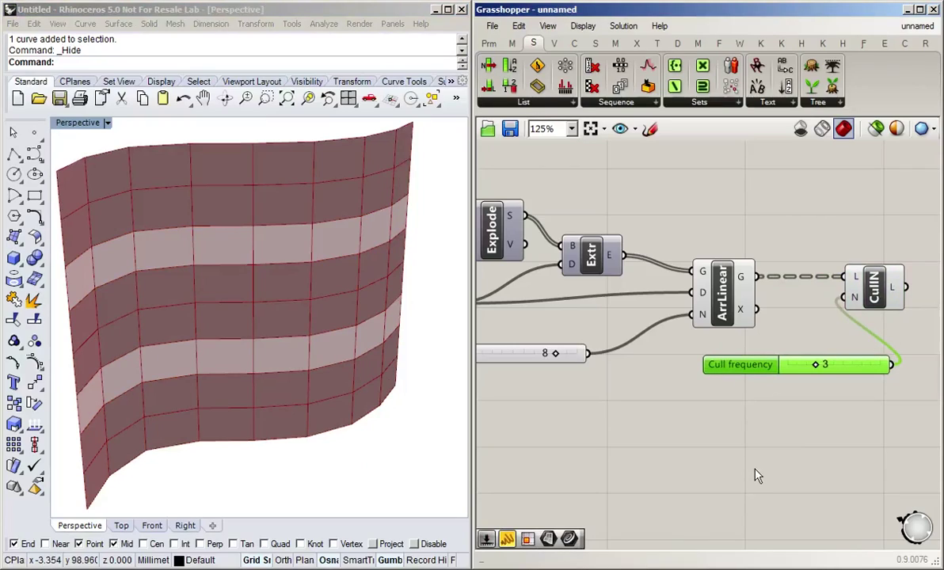
pyautogui.moveTo(737, 376)
pyautogui.mouseDown()
pyautogui.moveTo(686, 372)
pyautogui.moveTo(777, 359)
pyautogui.moveTo(748, 364)
pyautogui.mouseUp()
pyautogui.click(775, 453)
pyautogui.click(731, 411)
pyautogui.moveTo(691, 361); pyautogui.dragTo(677, 368)
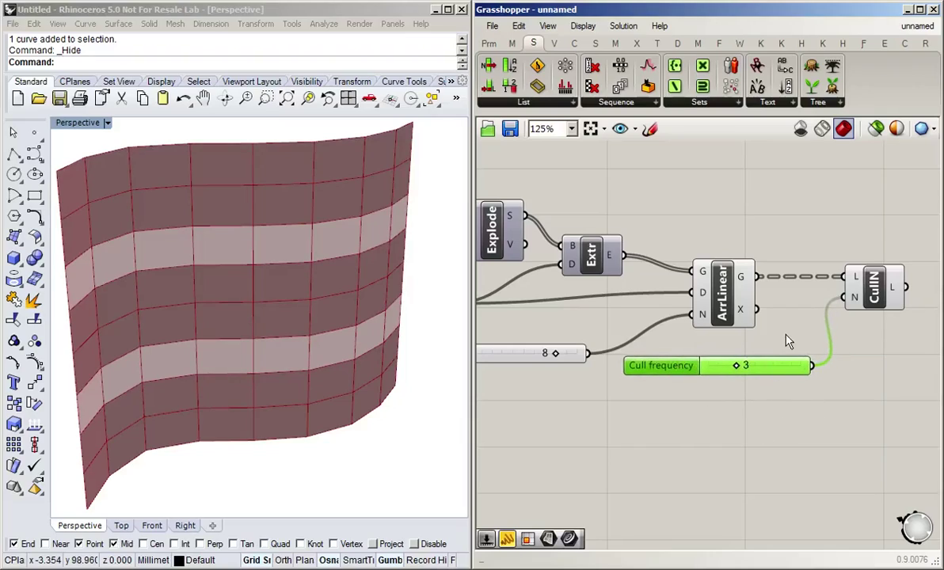
# Step: Replace the slider with a small Panel containing 3 feeding the cull frequency, deleting the slider
pyautogui.doubleClick(789, 229)
pyautogui.write('pan')
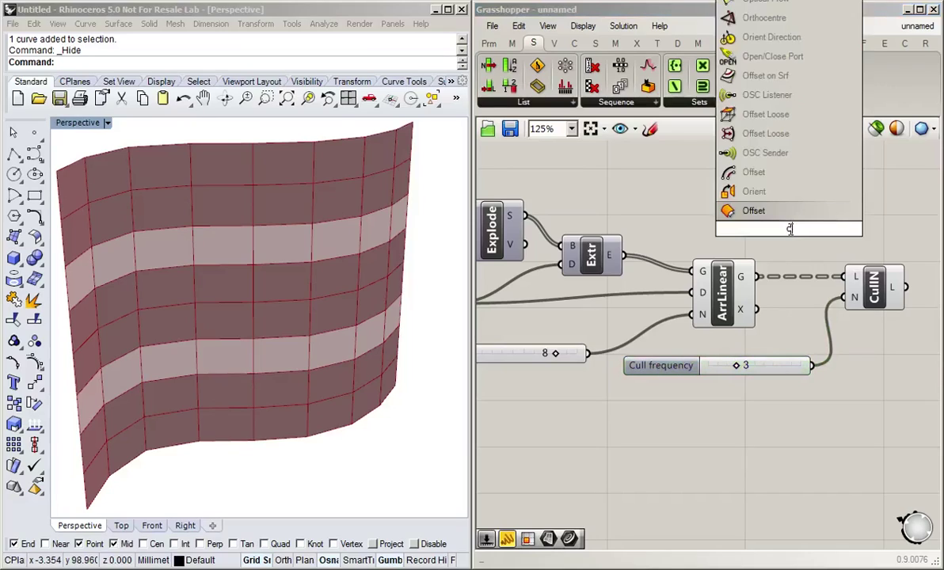
pyautogui.press('Return')
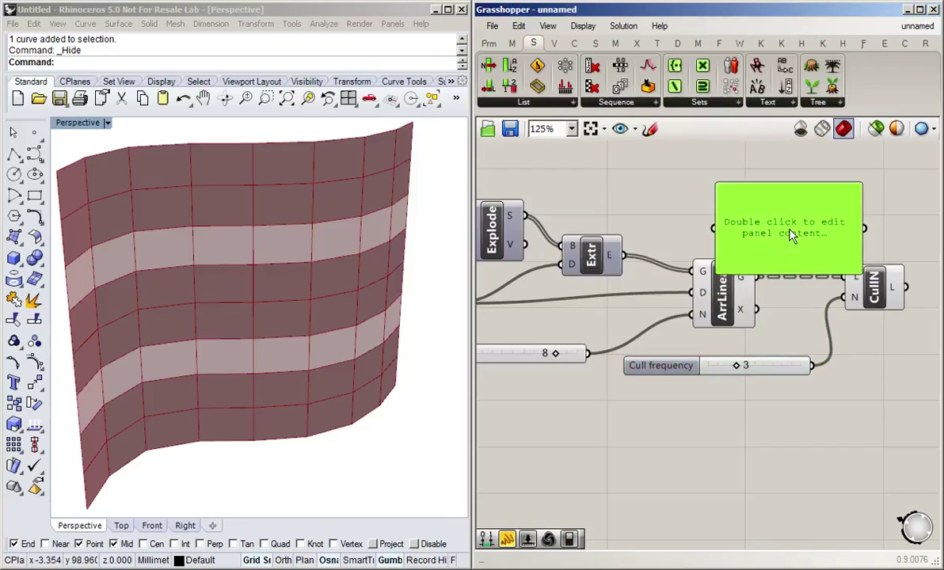
pyautogui.doubleClick(791, 231)
pyautogui.write('3')
pyautogui.press('Return')
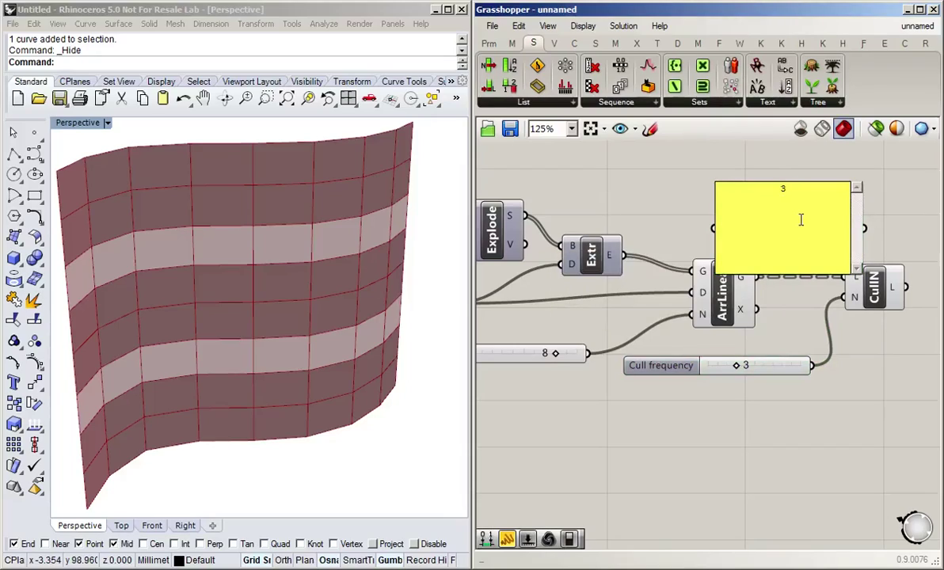
pyautogui.click(880, 219)
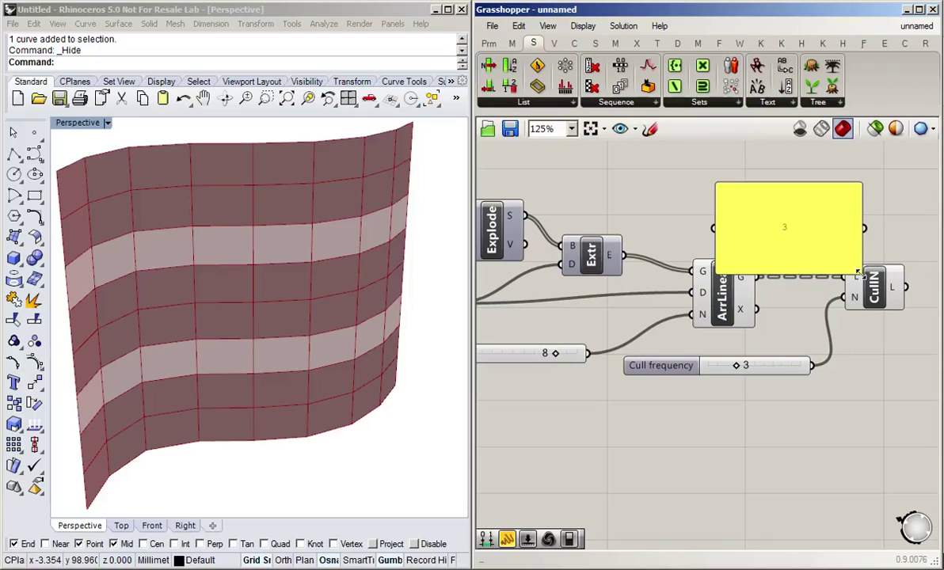
pyautogui.moveTo(850, 270); pyautogui.dragTo(760, 212)
pyautogui.moveTo(844, 297); pyautogui.dragTo(824, 324)
pyautogui.click(807, 386)
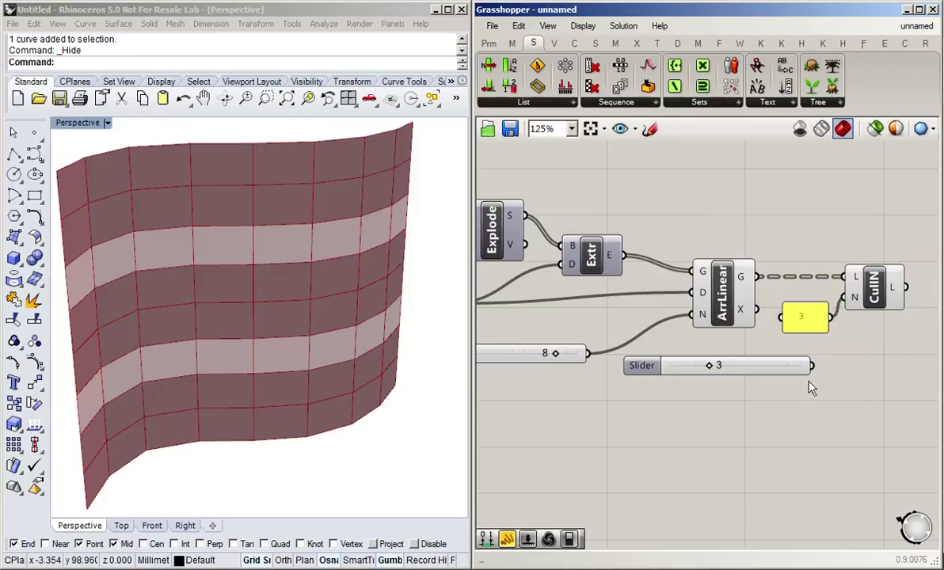
pyautogui.click(669, 369)
pyautogui.press('Delete')
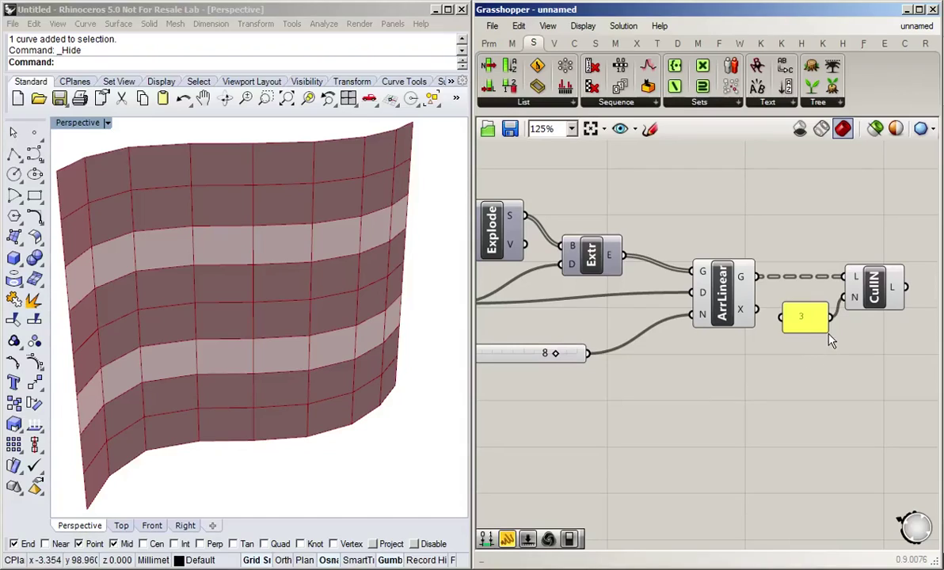
pyautogui.moveTo(825, 398); pyautogui.dragTo(741, 392, button='right')
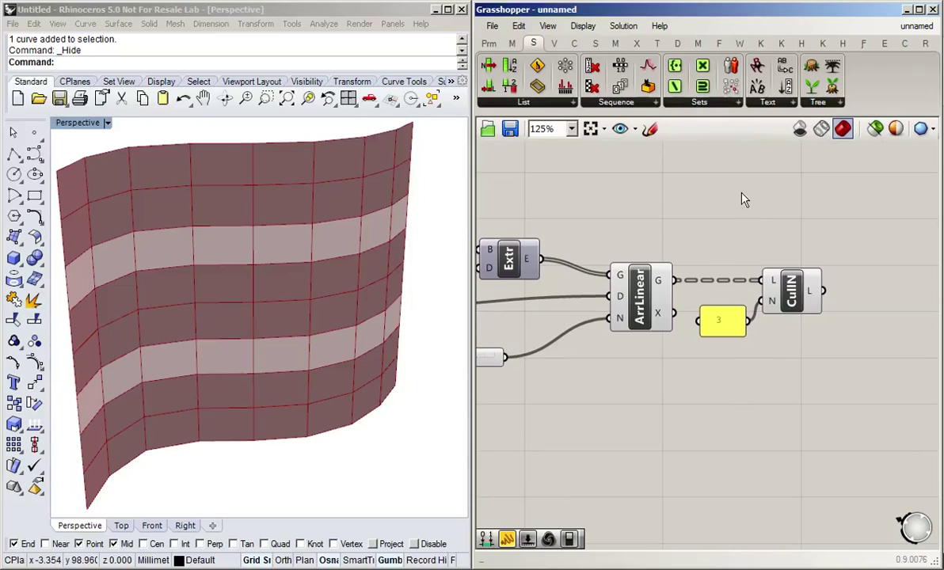
# Step: Add a Cull Pattern component, delete Cull Nth, and wire ArrLinear's G into Cull's L input
pyautogui.click(609, 99)
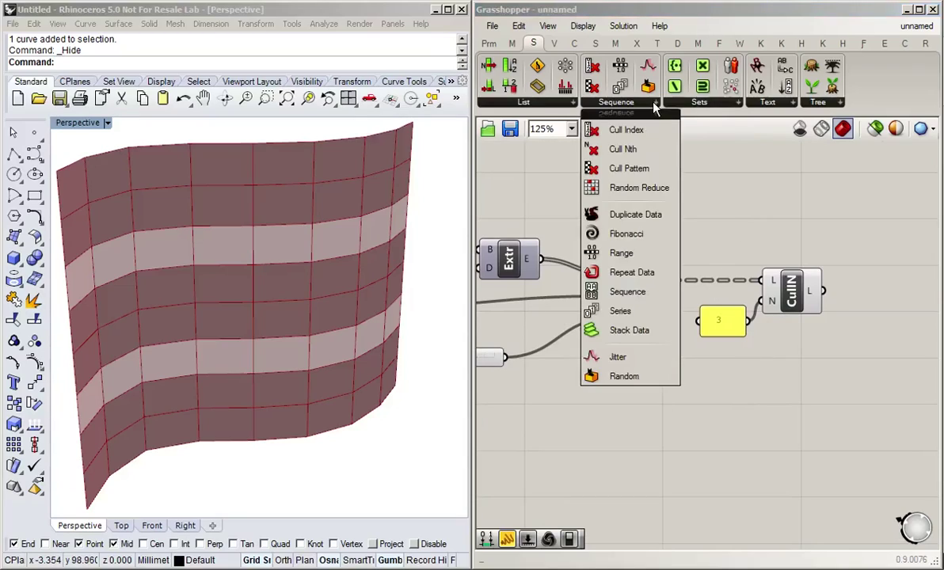
pyautogui.click(627, 168)
pyautogui.click(774, 230)
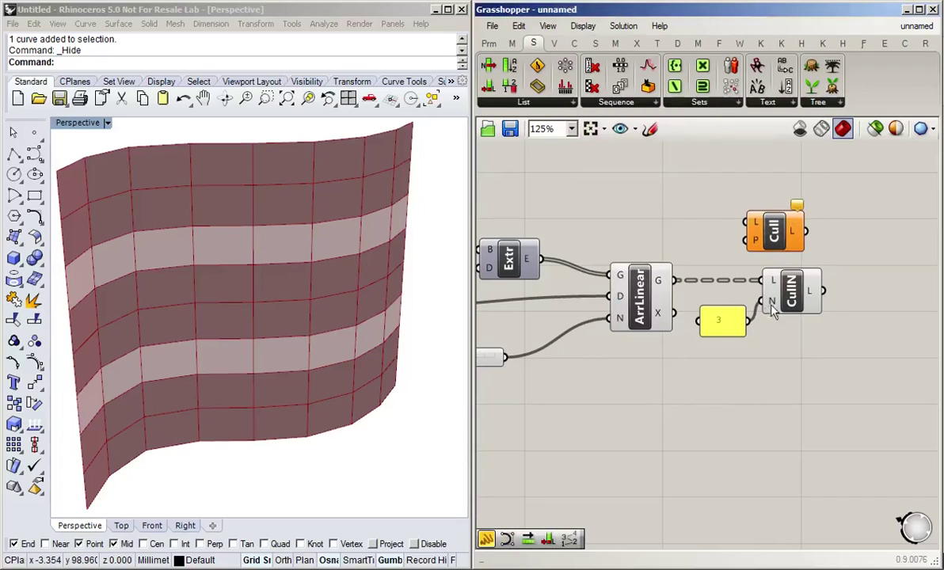
pyautogui.click(789, 307)
pyautogui.press('Delete')
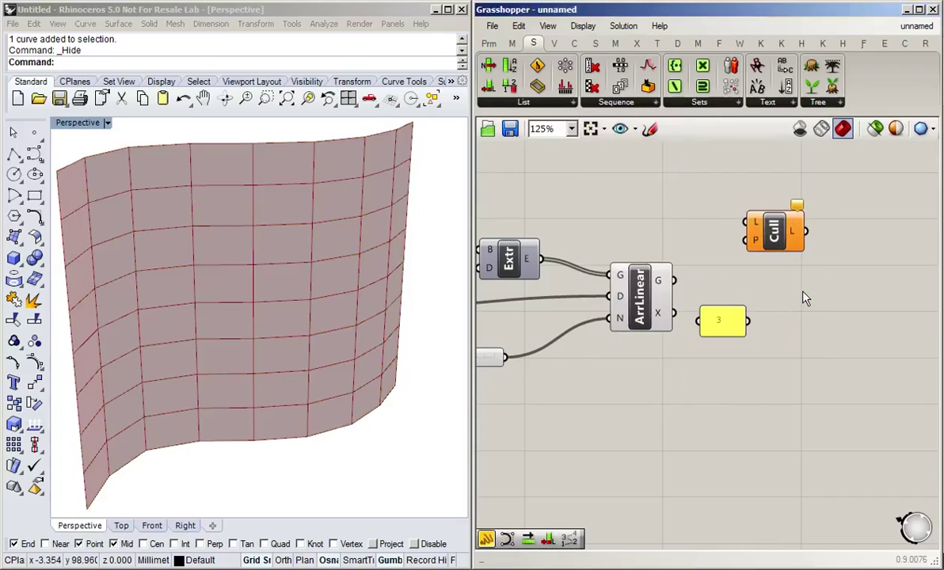
pyautogui.moveTo(773, 229); pyautogui.dragTo(808, 279)
pyautogui.moveTo(674, 281); pyautogui.dragTo(782, 271)
# Step: Arrange the Cull component and 3 panel, selecting Cull to preview the kept wall strips
pyautogui.moveTo(731, 325); pyautogui.dragTo(733, 318)
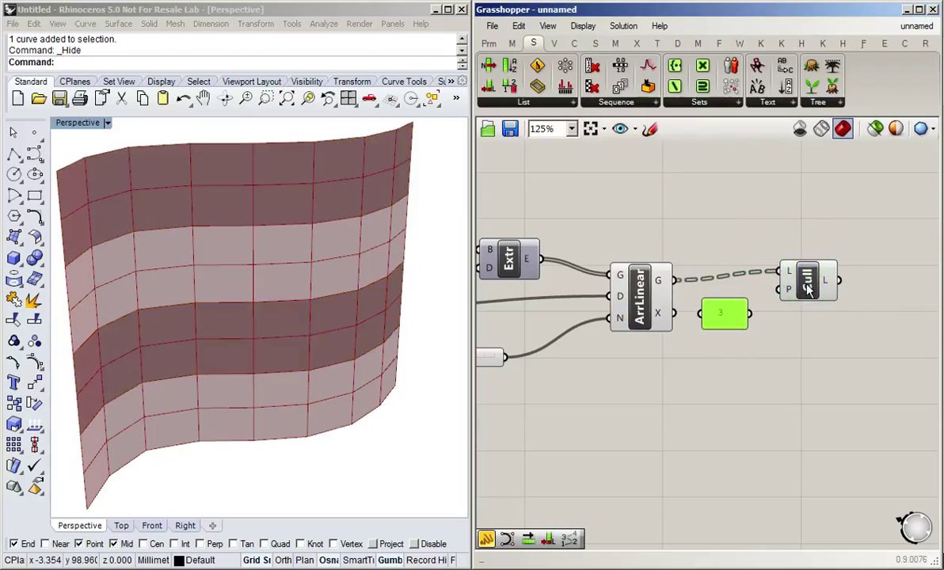
pyautogui.moveTo(796, 285); pyautogui.dragTo(796, 294)
pyautogui.click(798, 326)
pyautogui.scroll(2, 790, 299)
pyautogui.moveTo(788, 299)
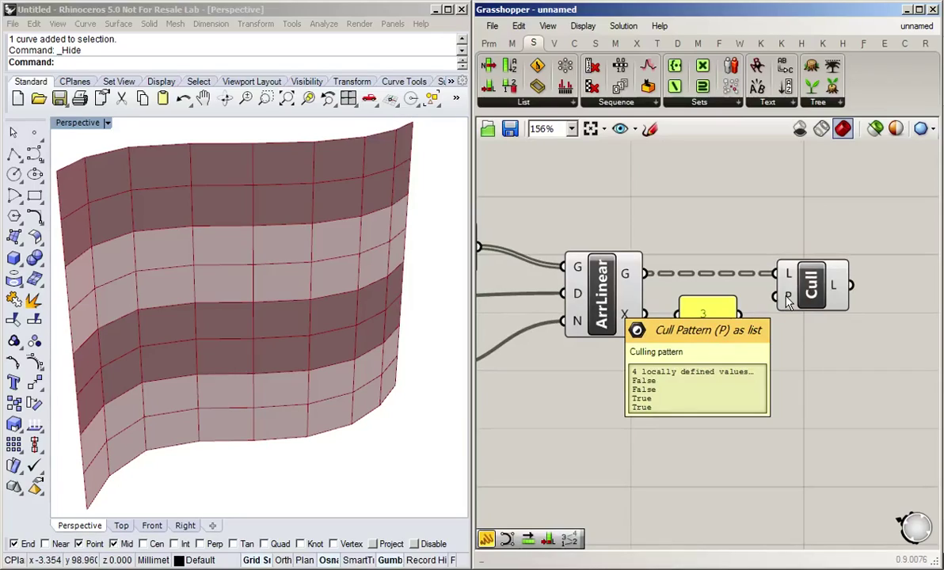
pyautogui.click(809, 281)
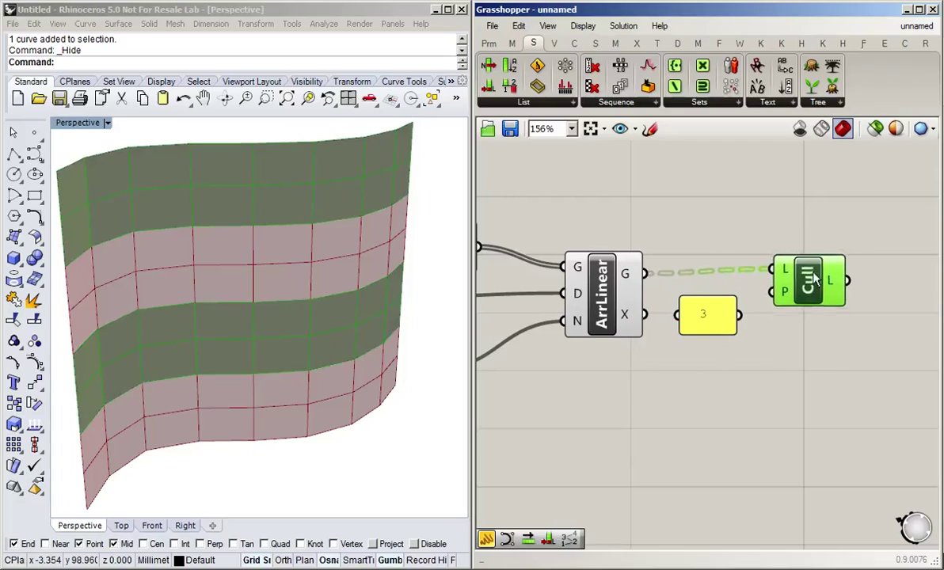
pyautogui.moveTo(813, 277); pyautogui.dragTo(807, 274)
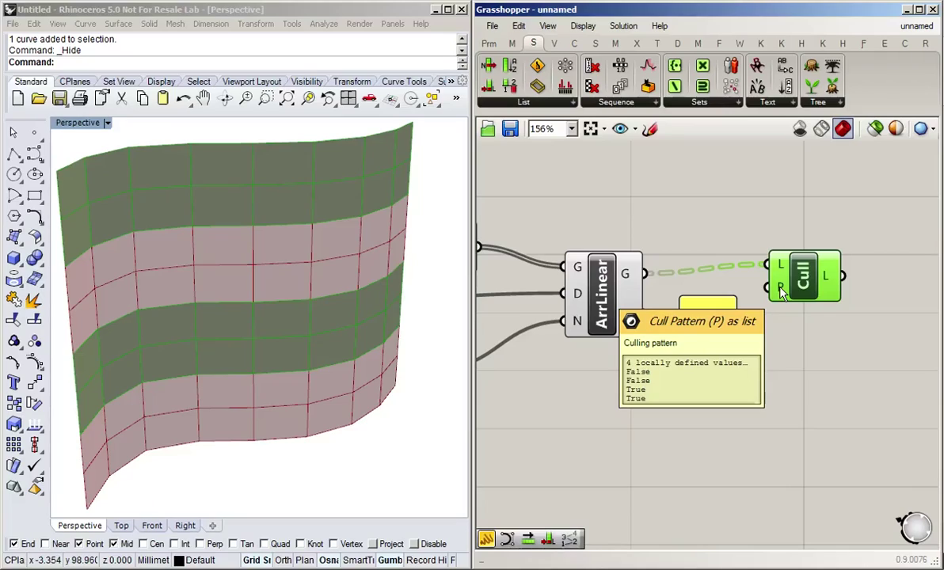
pyautogui.click(790, 431)
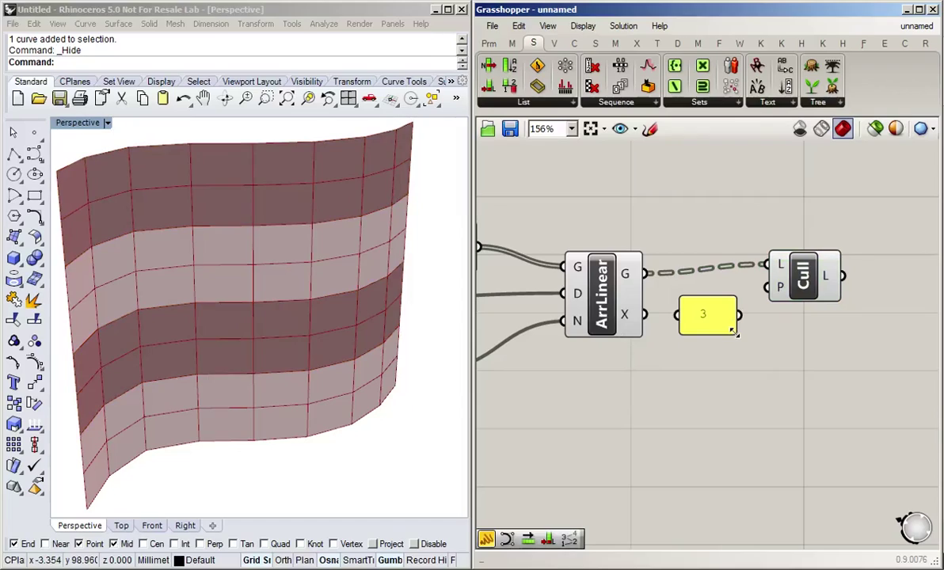
# Step: Enlarge and move the panel, then change its contents to 0, 0, 1 on separate lines
pyautogui.moveTo(733, 332); pyautogui.dragTo(770, 365)
pyautogui.doubleClick(755, 351)
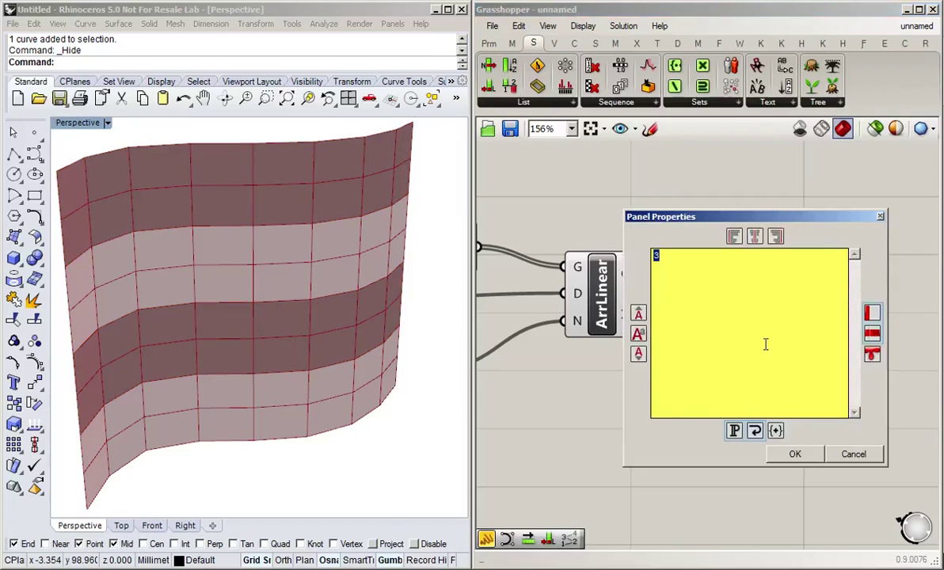
pyautogui.click(852, 456)
pyautogui.moveTo(762, 358); pyautogui.dragTo(705, 406)
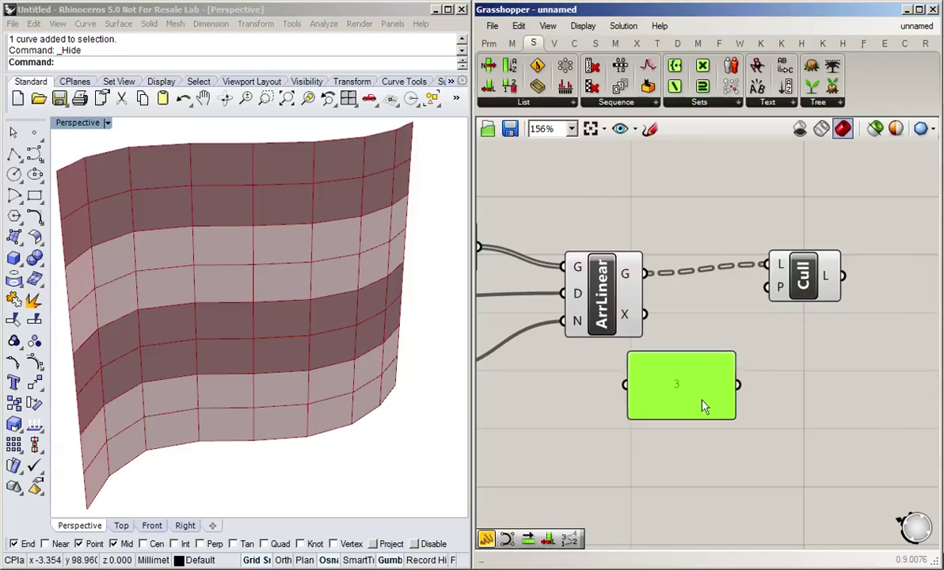
pyautogui.doubleClick(670, 390)
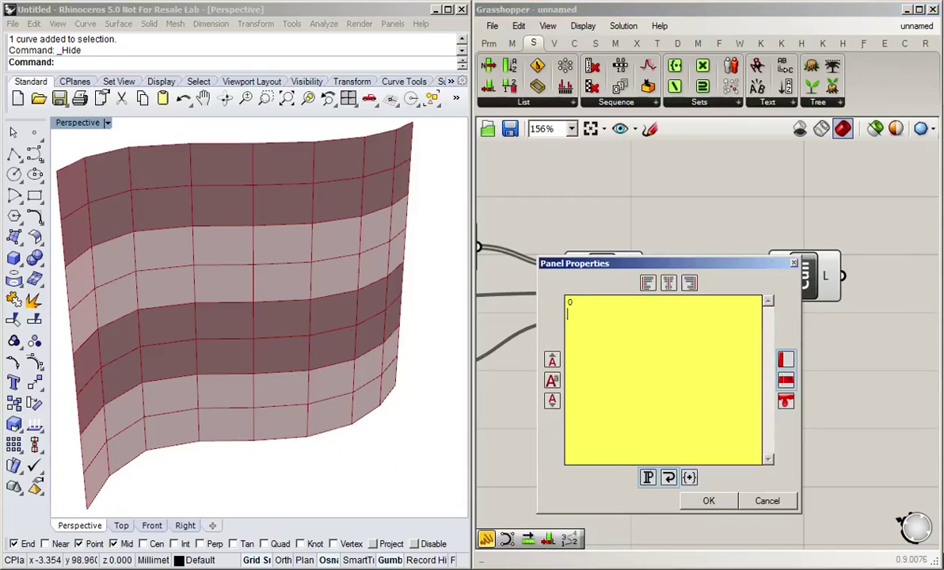
pyautogui.write('0')
pyautogui.press('Return')
pyautogui.write('0')
pyautogui.press('Return')
pyautogui.write('1')
pyautogui.click(709, 501)
# Step: Turn off Multiline Data on the panel and wire it into Cull's P input
pyautogui.rightClick(681, 386)
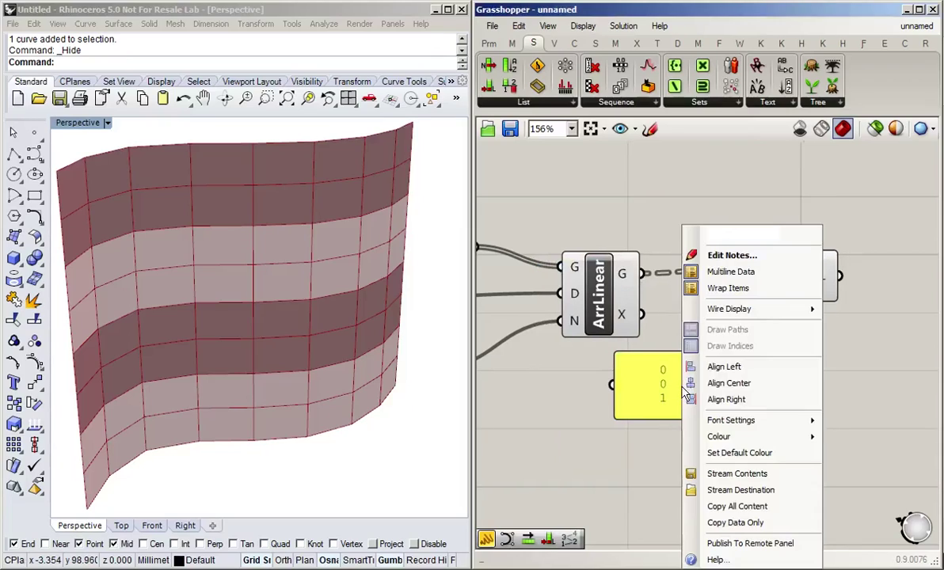
pyautogui.click(759, 279)
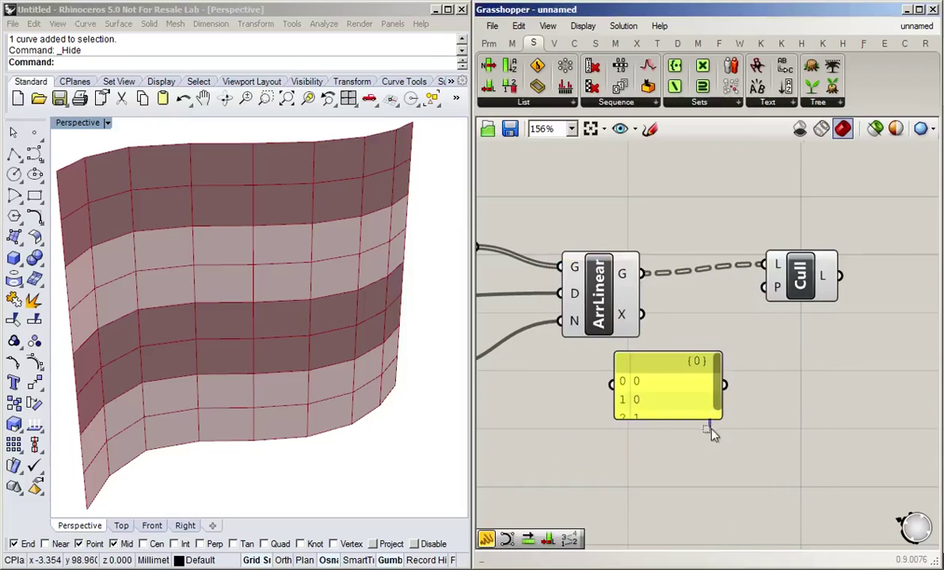
pyautogui.moveTo(710, 430); pyautogui.dragTo(714, 446)
pyautogui.moveTo(739, 394); pyautogui.dragTo(763, 286)
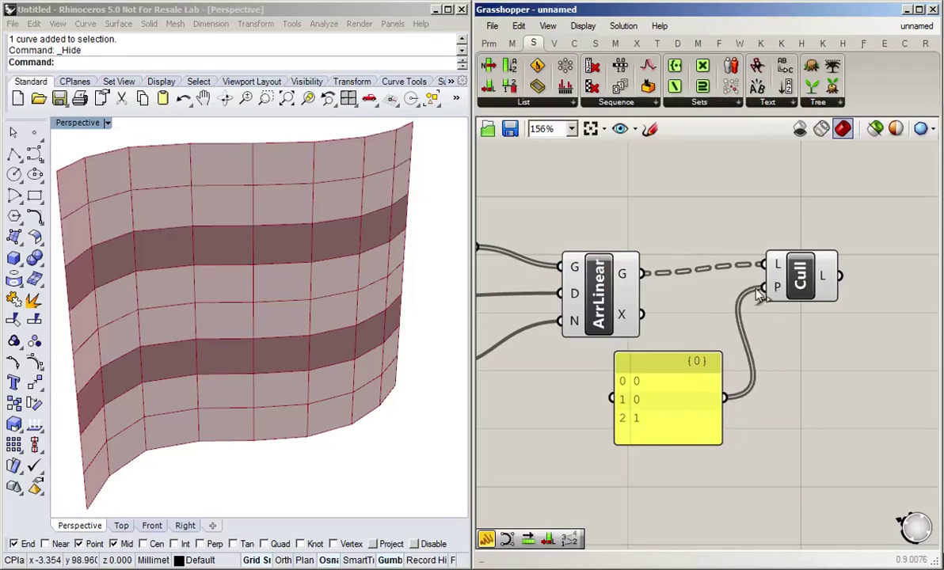
# Step: Preview only the Cull component to check the two kept strips, then restore full preview
pyautogui.moveTo(537, 445); pyautogui.dragTo(547, 405, button='right')
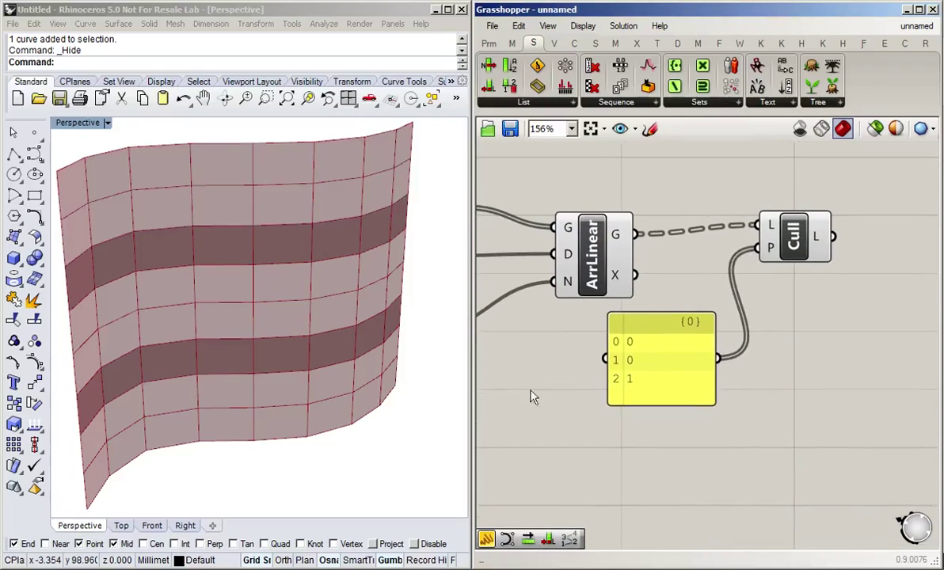
pyautogui.click(874, 130)
pyautogui.click(794, 236)
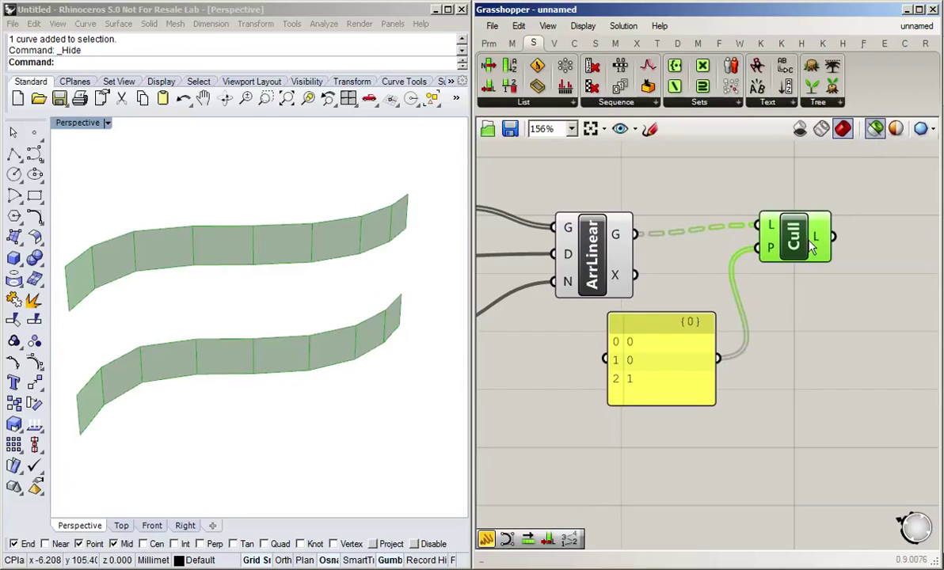
pyautogui.click(874, 129)
pyautogui.click(854, 363)
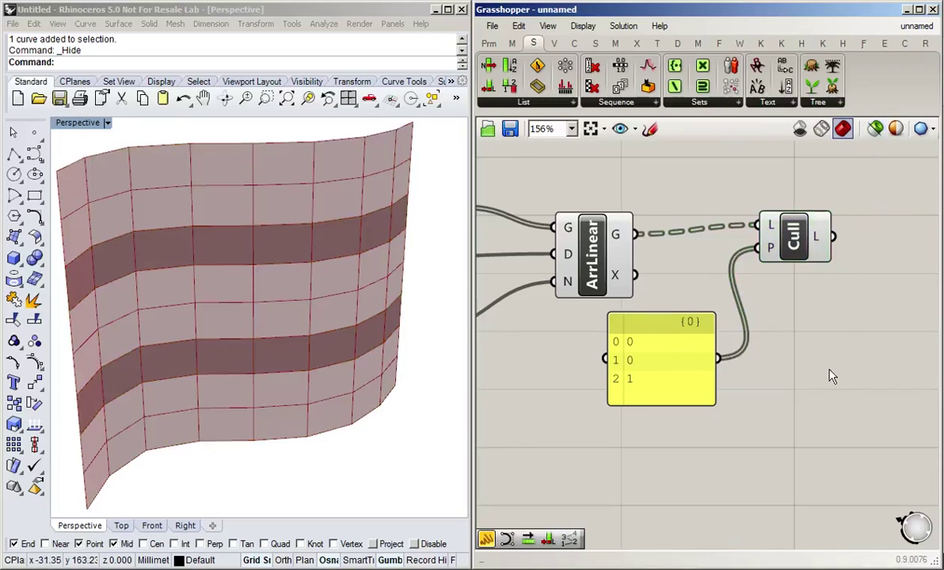
# Step: Change the pattern panel's values to 0, 1, 1, 0 on separate lines
pyautogui.doubleClick(666, 382)
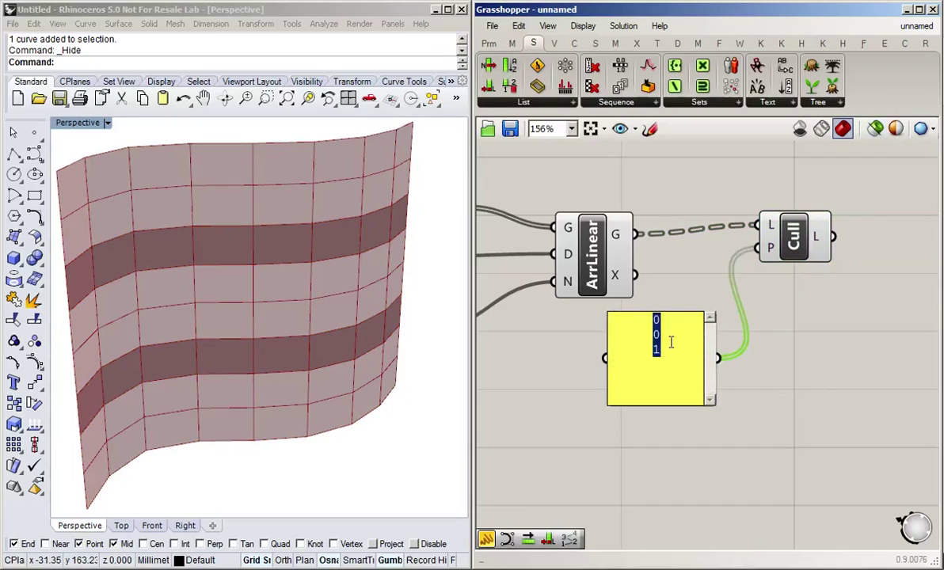
pyautogui.write('0')
pyautogui.press('Return')
pyautogui.write('1')
pyautogui.press('Return')
pyautogui.write('1')
pyautogui.press('Return')
pyautogui.write('0')
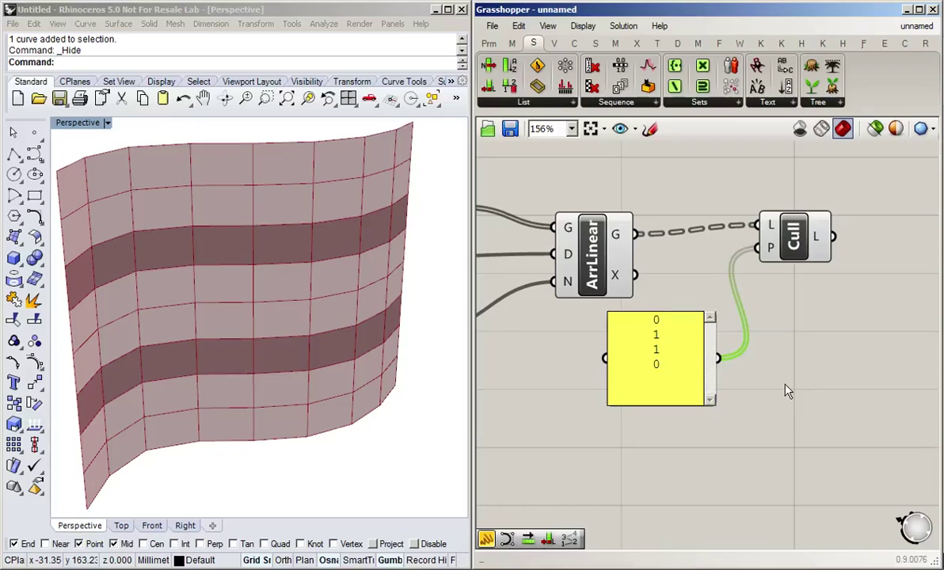
pyautogui.click(783, 389)
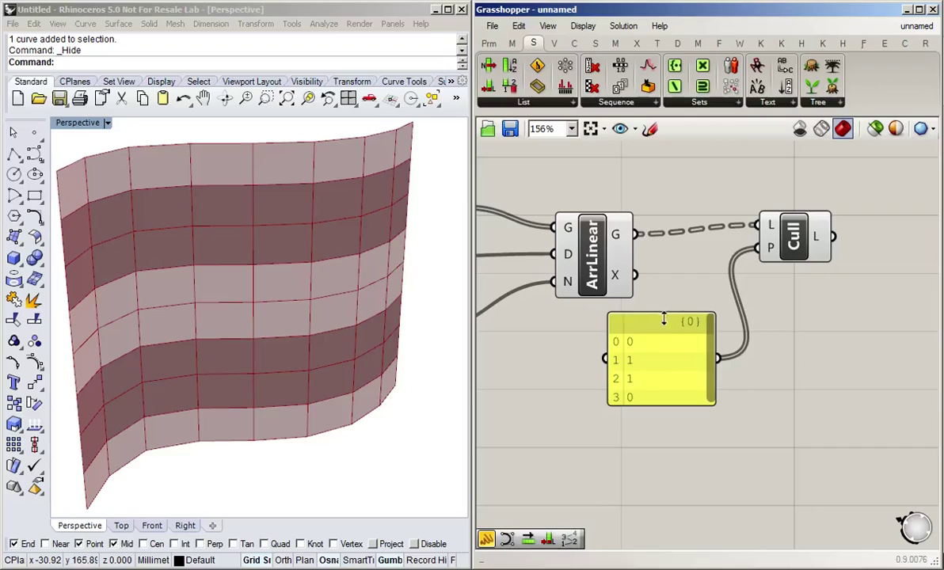
# Step: Nudge the pattern panel slightly left and select the Cull Pattern component
pyautogui.moveTo(661, 329)
pyautogui.mouseDown()
pyautogui.moveTo(685, 319)
pyautogui.moveTo(649, 330)
pyautogui.mouseUp()
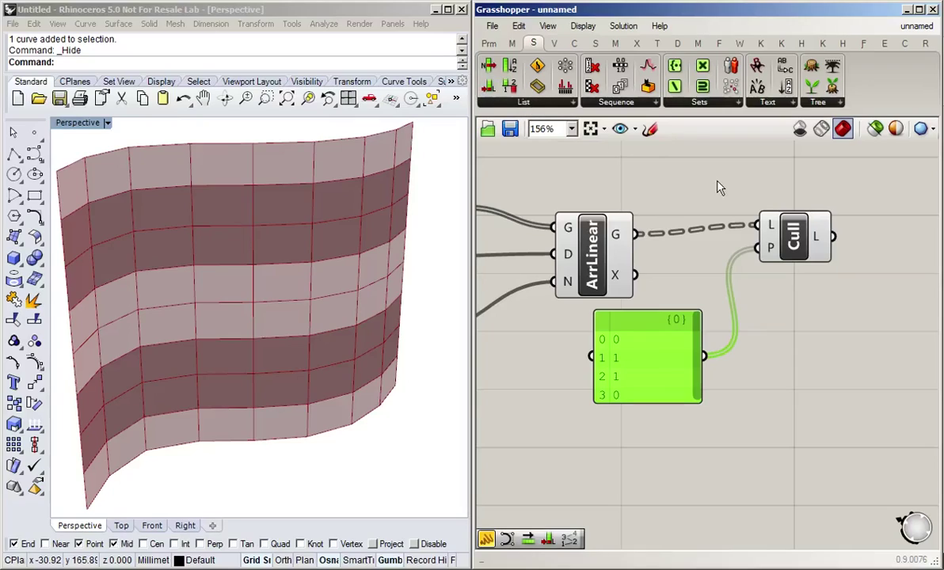
pyautogui.click(762, 306)
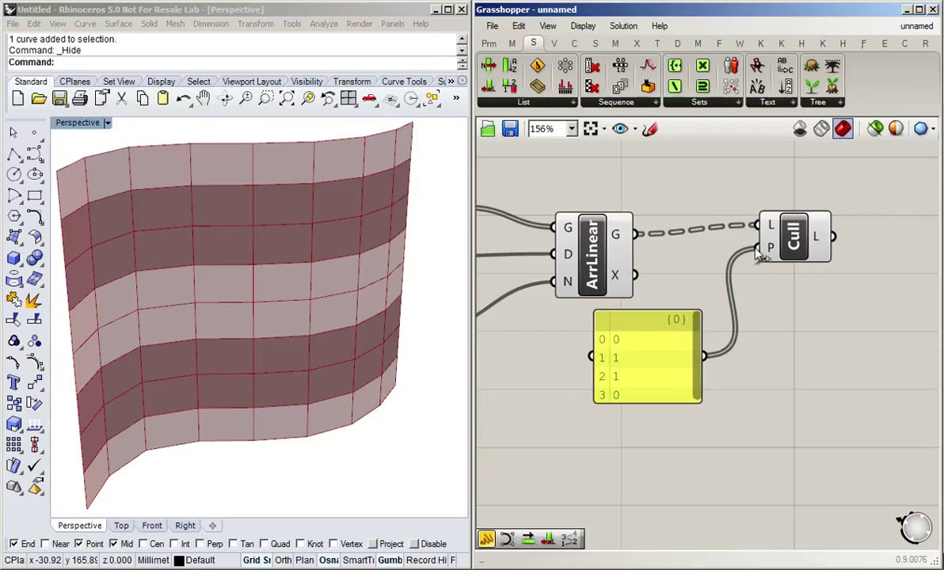
pyautogui.click(791, 237)
# Step: Replace Cull Pattern with a Cull Index component fed by ArrLinear's G output
pyautogui.press('Delete')
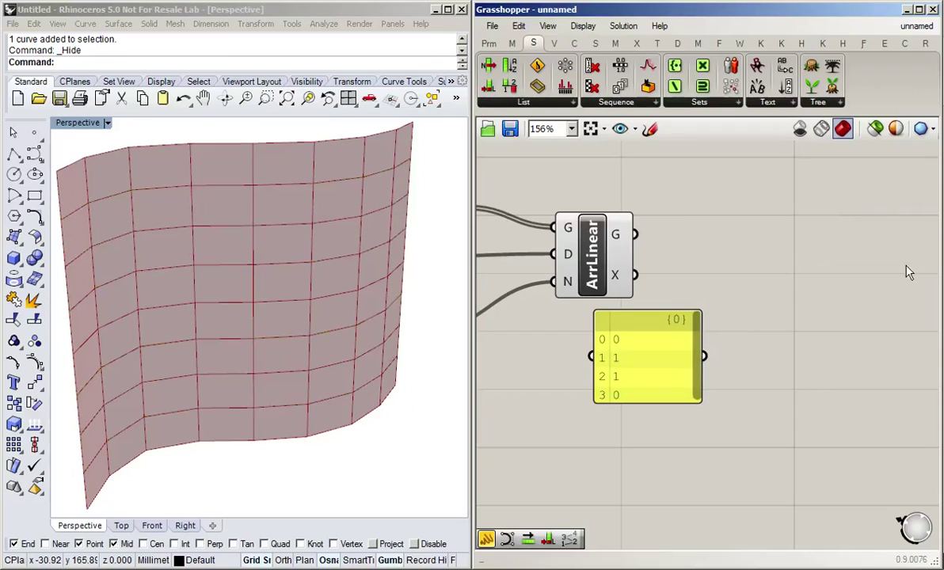
pyautogui.click(621, 103)
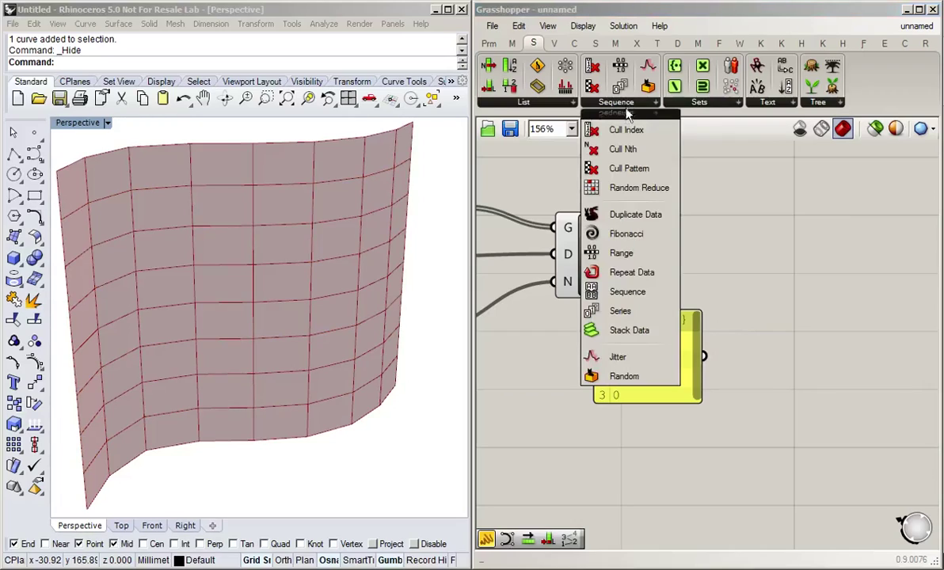
pyautogui.click(665, 140)
pyautogui.click(776, 261)
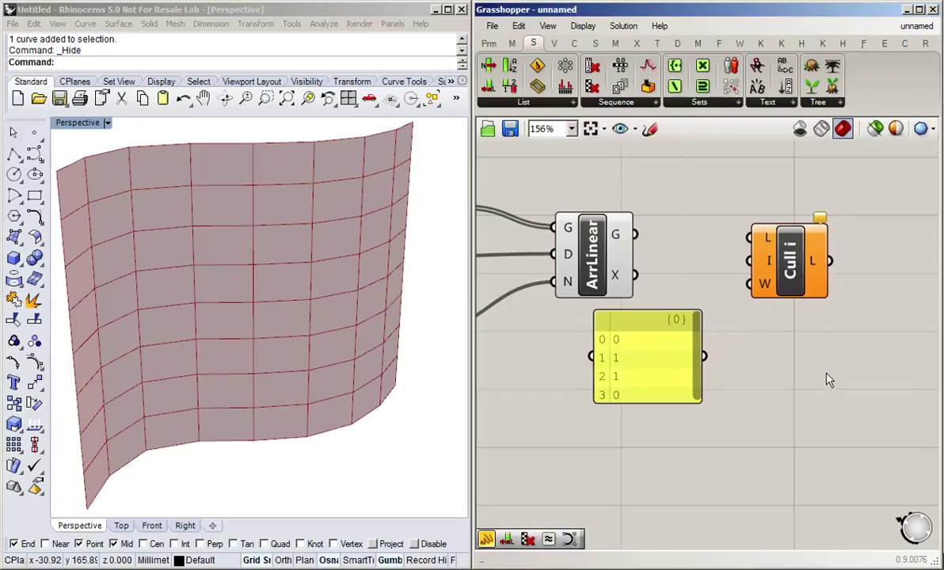
pyautogui.moveTo(634, 234); pyautogui.dragTo(801, 266)
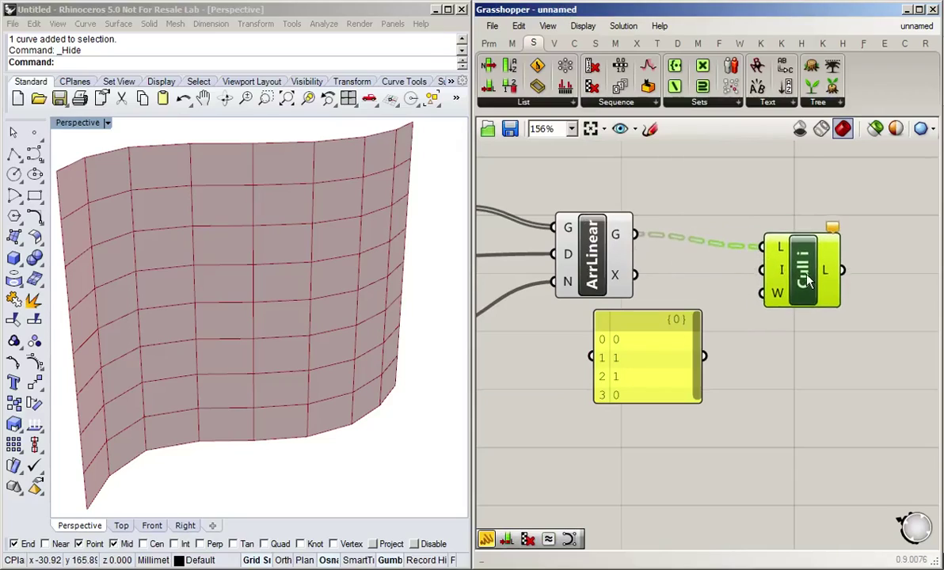
# Step: Set the panel to indices 0, 3, 4 and wire it into Cull Index
pyautogui.doubleClick(643, 376)
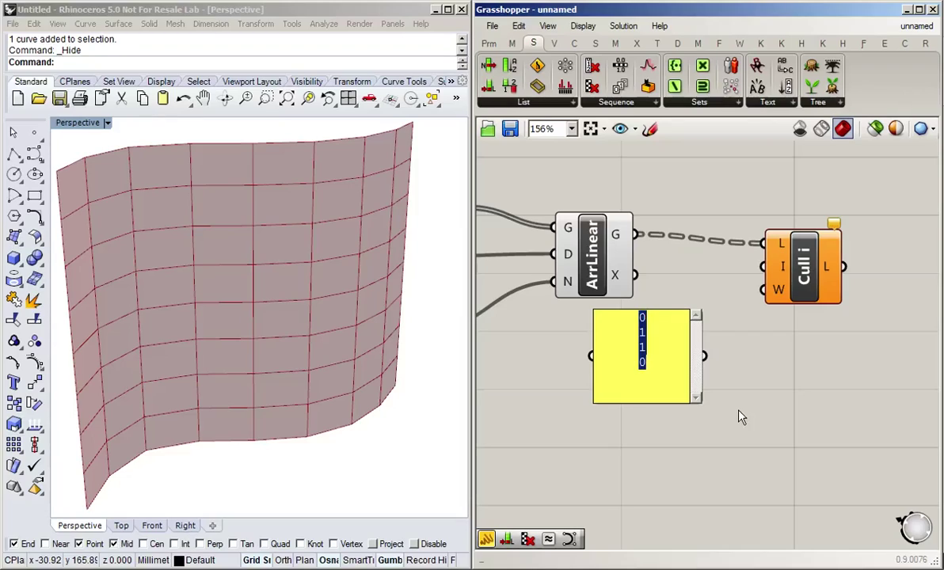
pyautogui.write('0')
pyautogui.press('Return')
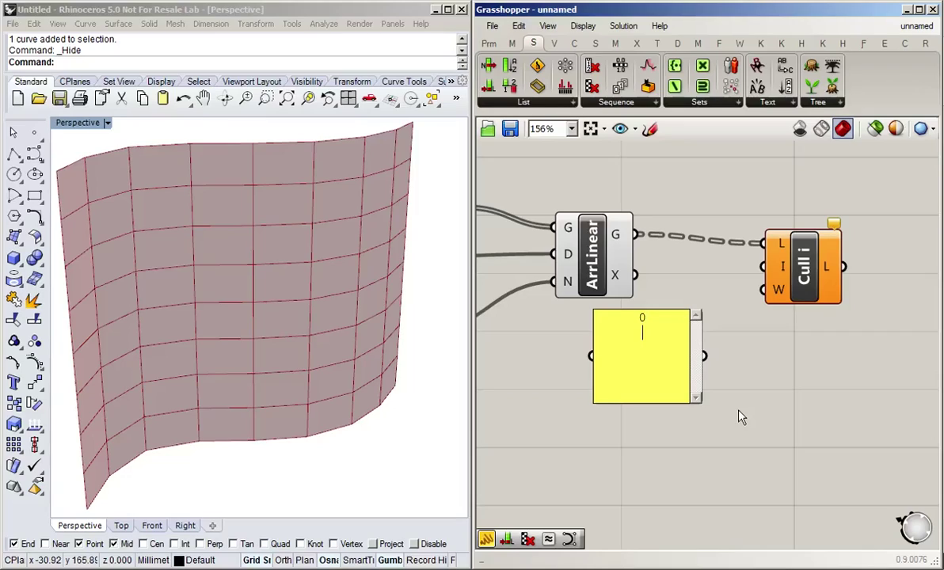
pyautogui.write('3')
pyautogui.press('Return')
pyautogui.write('4')
pyautogui.click(756, 358)
pyautogui.moveTo(703, 357); pyautogui.dragTo(762, 267)
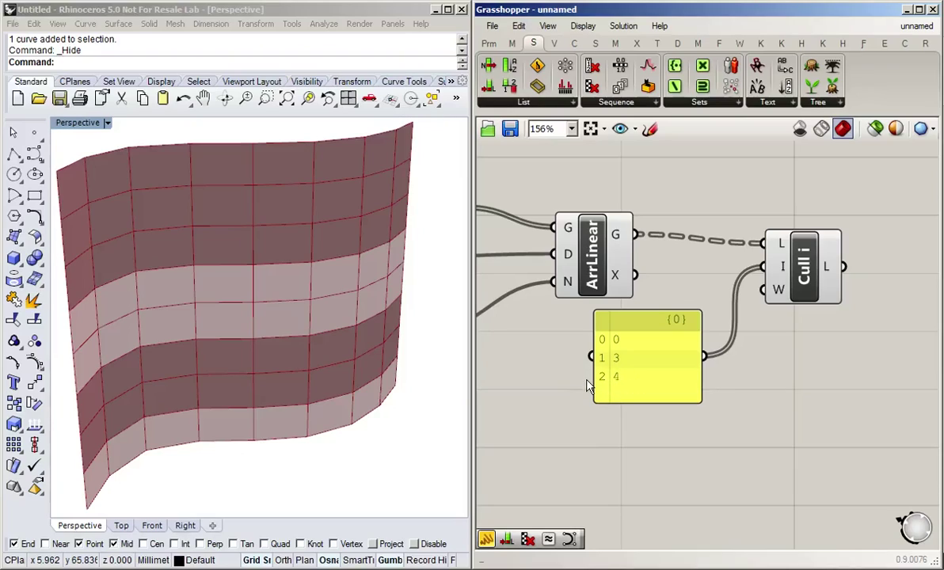
# Step: Replace the panel's indices with -1, -3, -4 to cull stories counted from the end
pyautogui.doubleClick(661, 380)
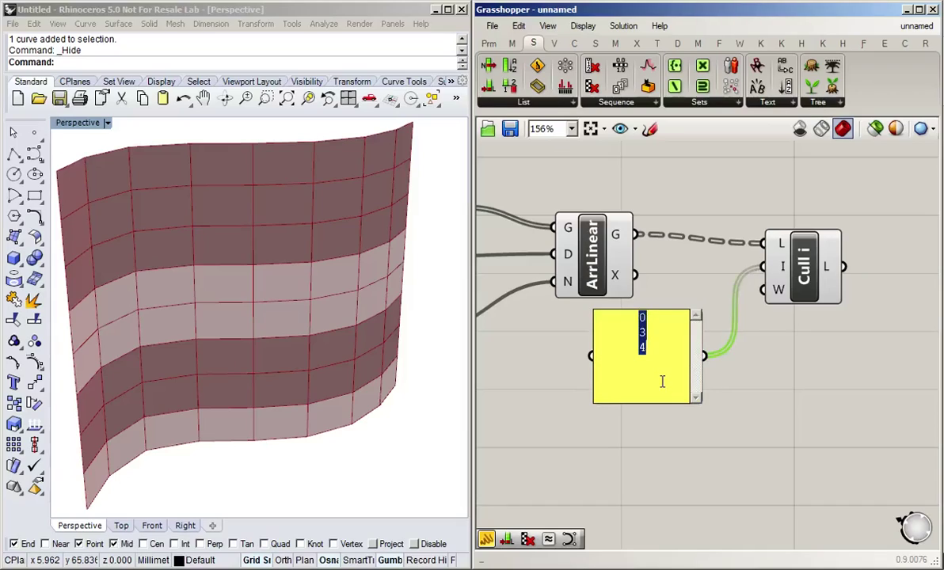
pyautogui.press('BackSpace')
pyautogui.write('-1')
pyautogui.press('Return')
pyautogui.write('-3')
pyautogui.press('Return')
pyautogui.write('-4')
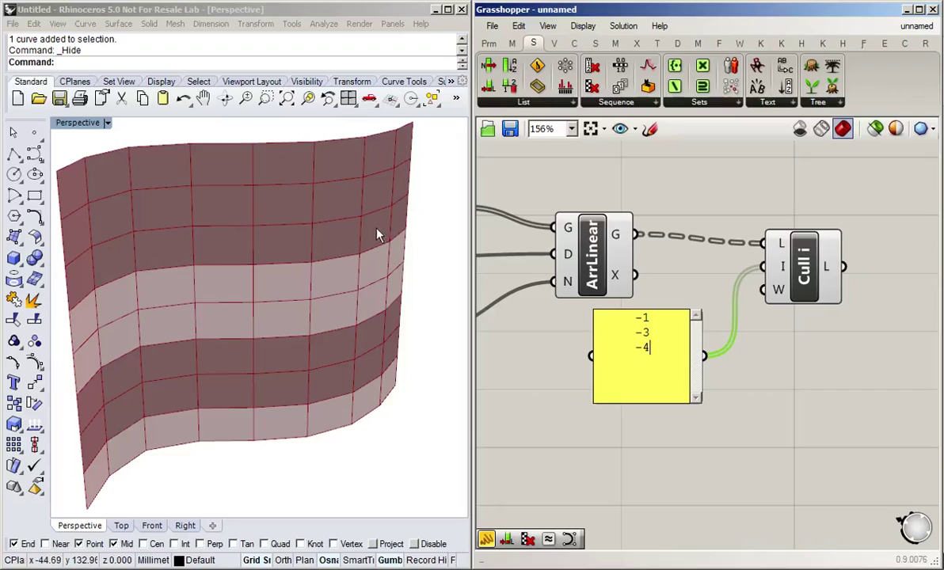
pyautogui.click(779, 436)
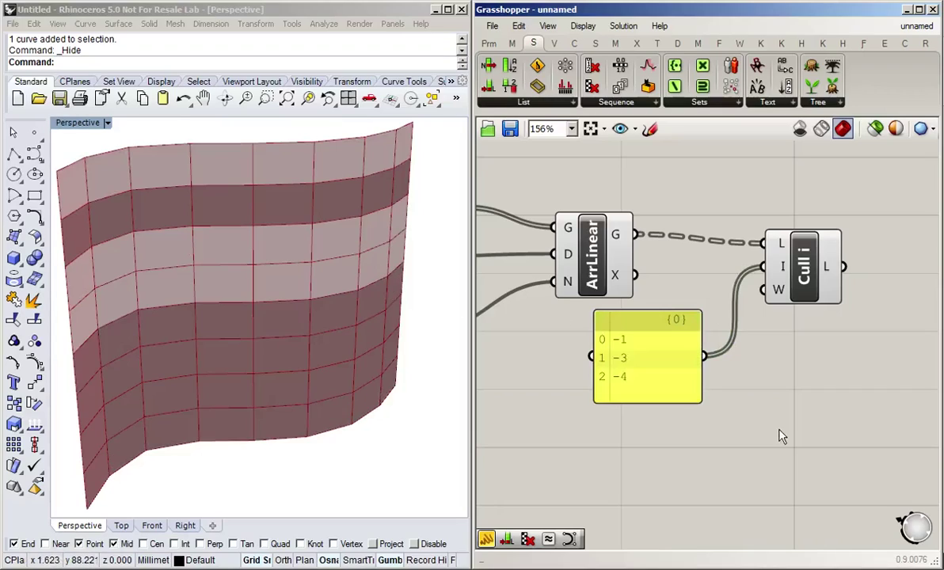